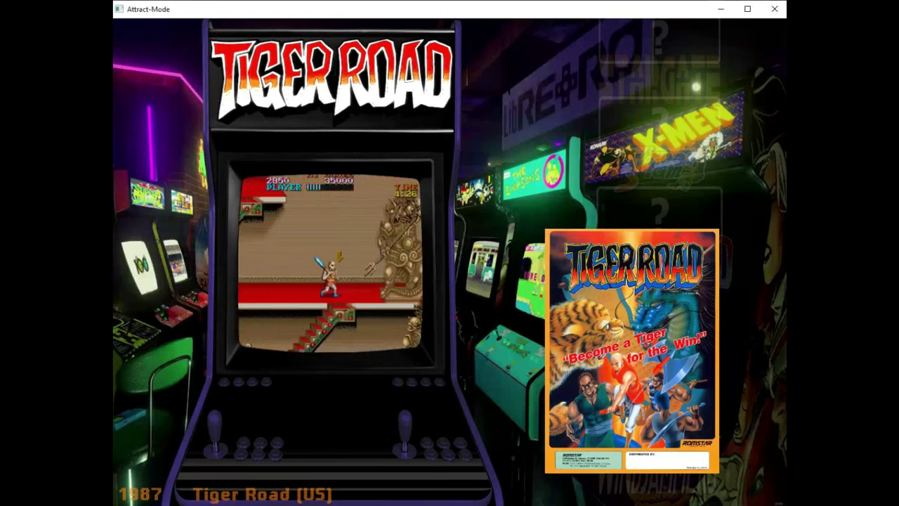
- Browse back through the arcade game list from Tiger Road to Spin Master and launch it
key(Up)
key(Up)
key(Up)
key(Up)
key(Up)
key(Up)
key(Up)
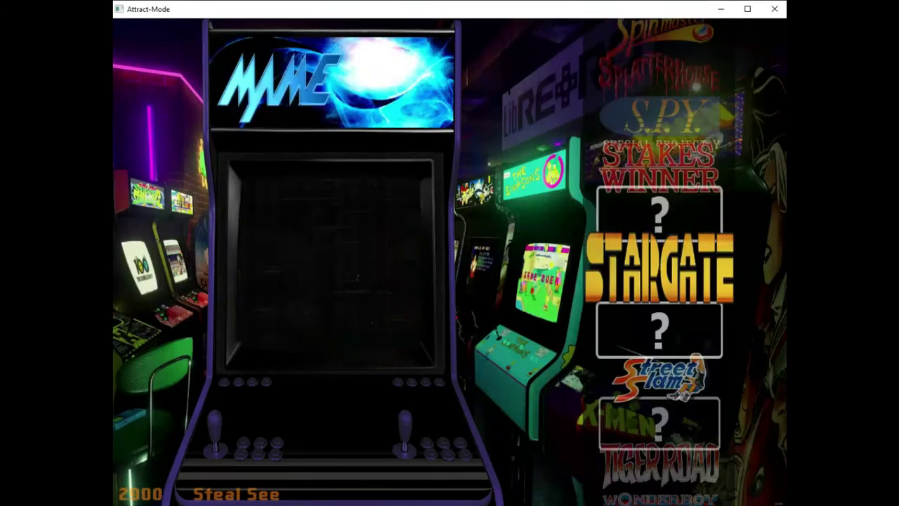
key(Up)
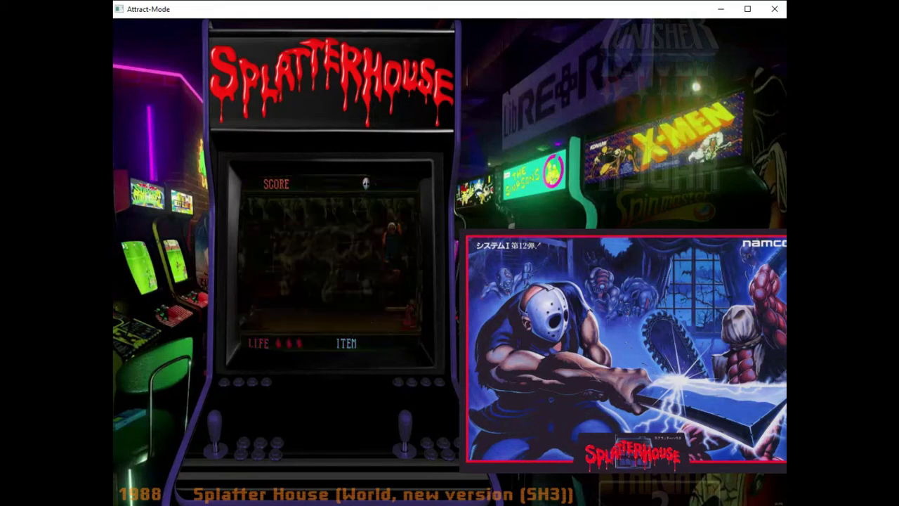
key(Up)
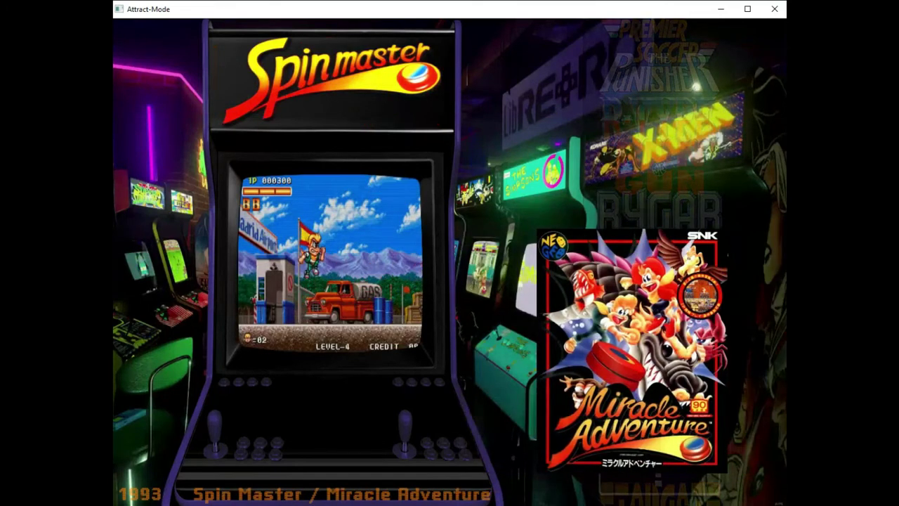
key(Return)
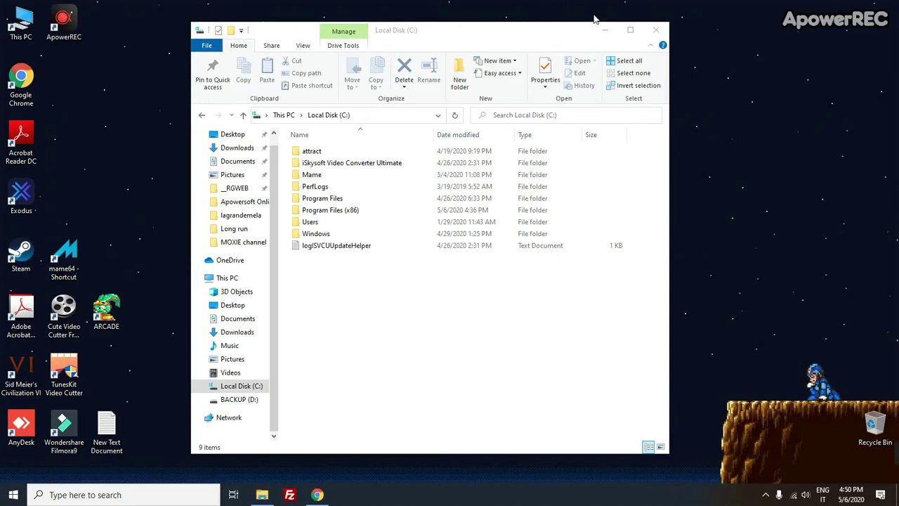
- Switch to Chrome and review the introduction and supported platform downloads on the MAME development site
drag(412, 37, 417, 35)
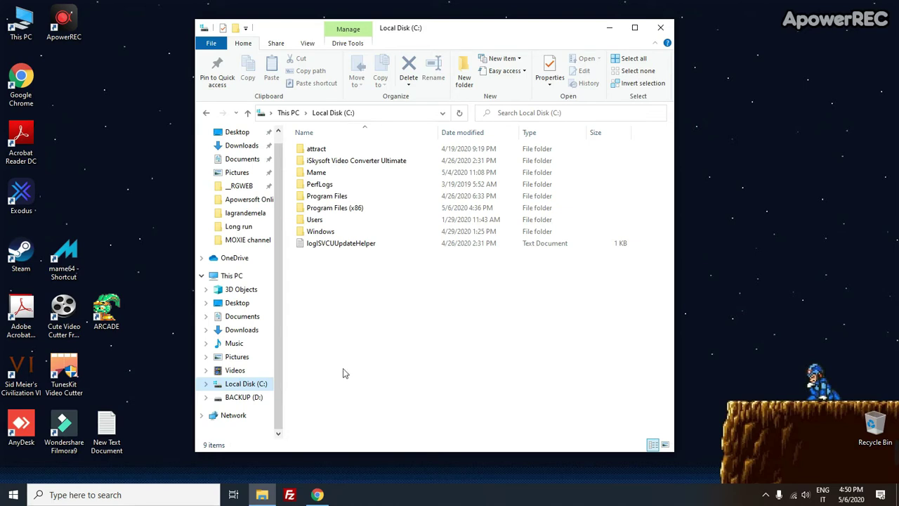
click(317, 495)
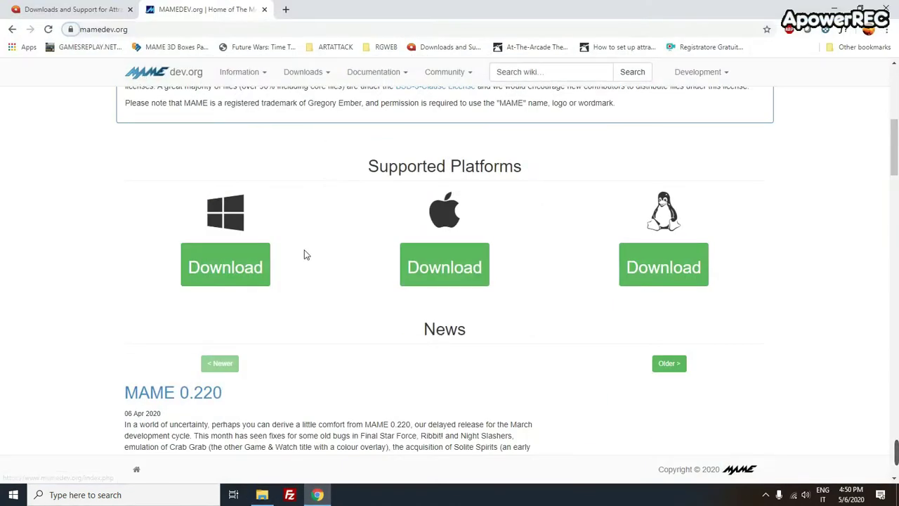
scroll(306, 255, up, 6)
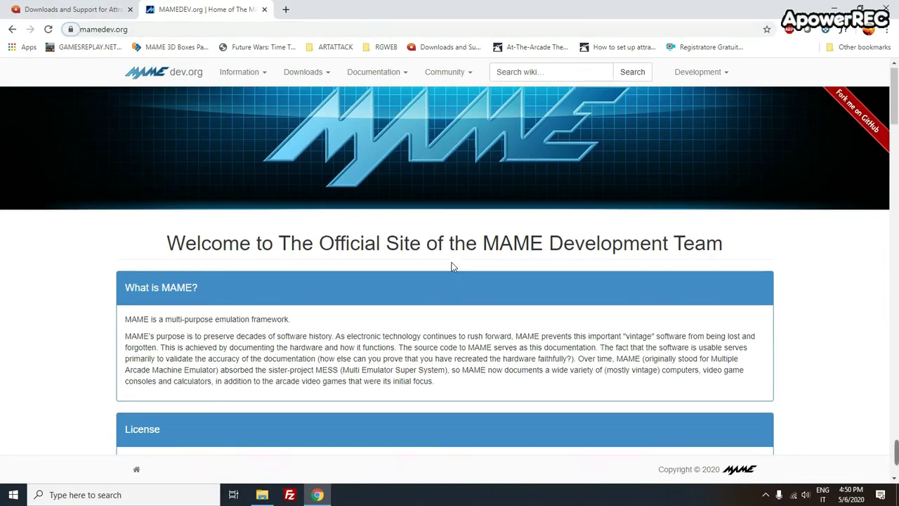
scroll(452, 266, down, 6)
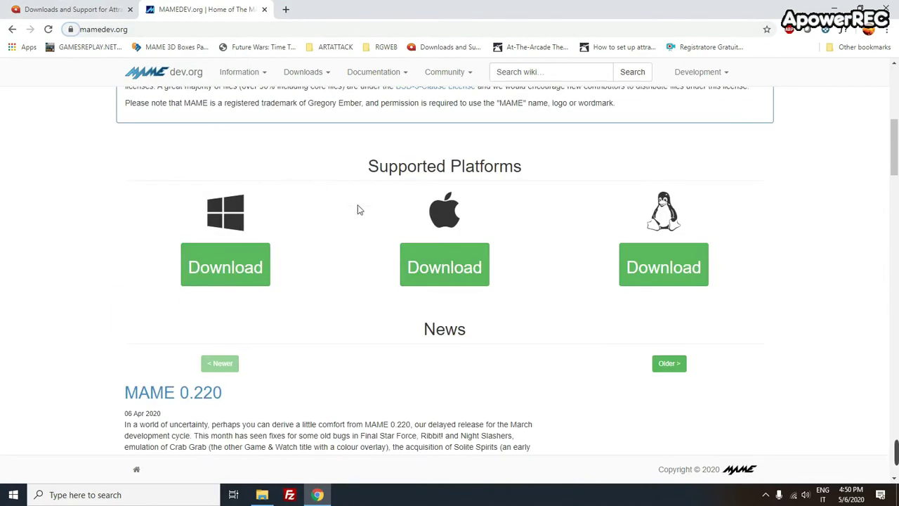
click(831, 9)
- Look through the ROM archives in the Mame\roms folder on Local Disk (C:) and return to the drive's root
drag(451, 31, 460, 31)
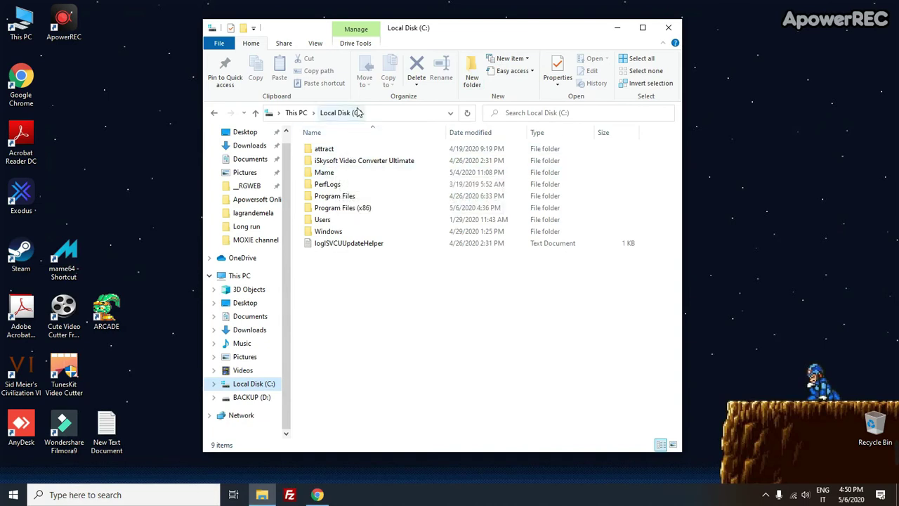
double_click(325, 172)
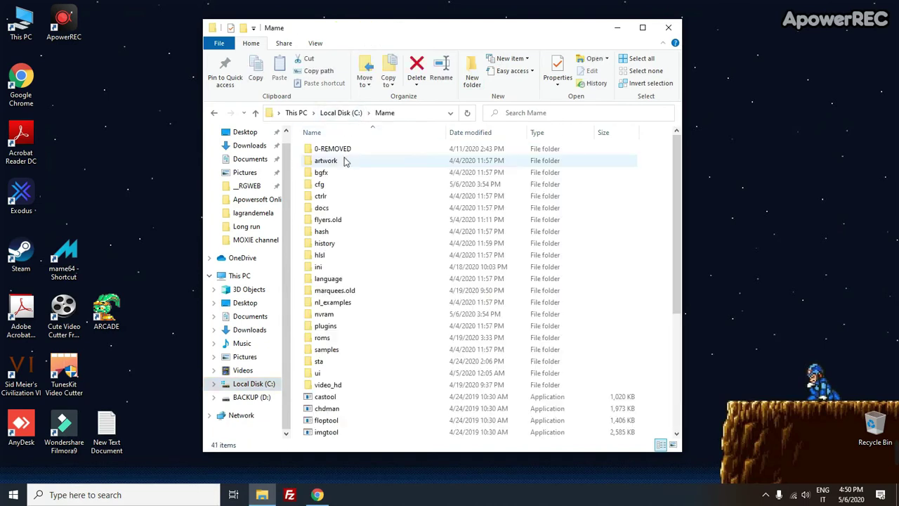
double_click(323, 338)
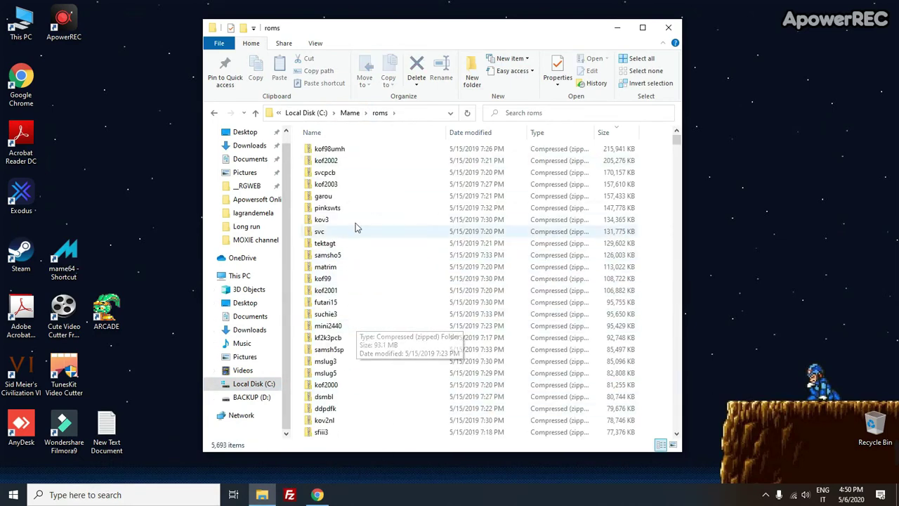
scroll(392, 200, down, 3)
scroll(392, 201, up, 3)
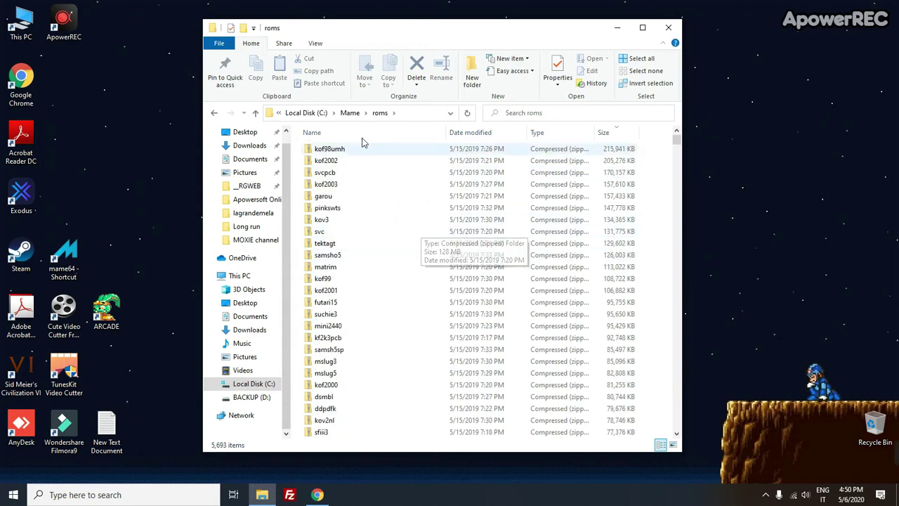
click(351, 114)
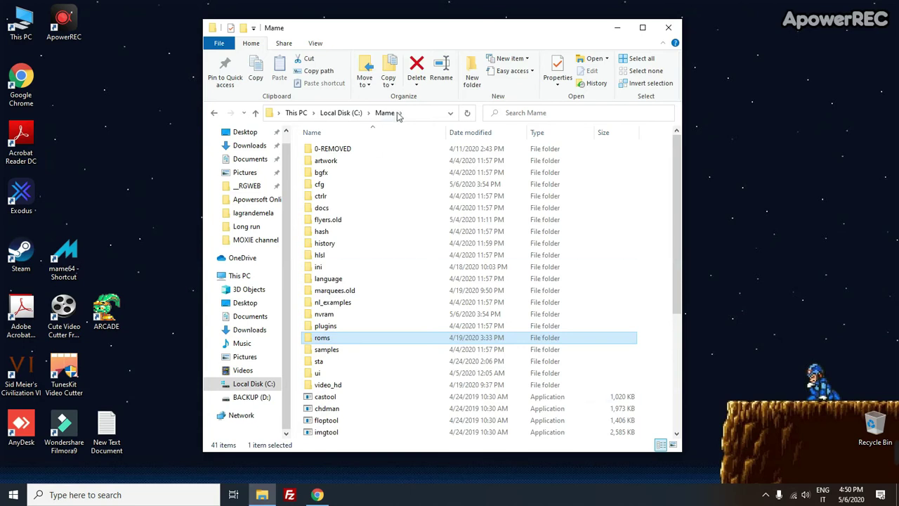
click(341, 114)
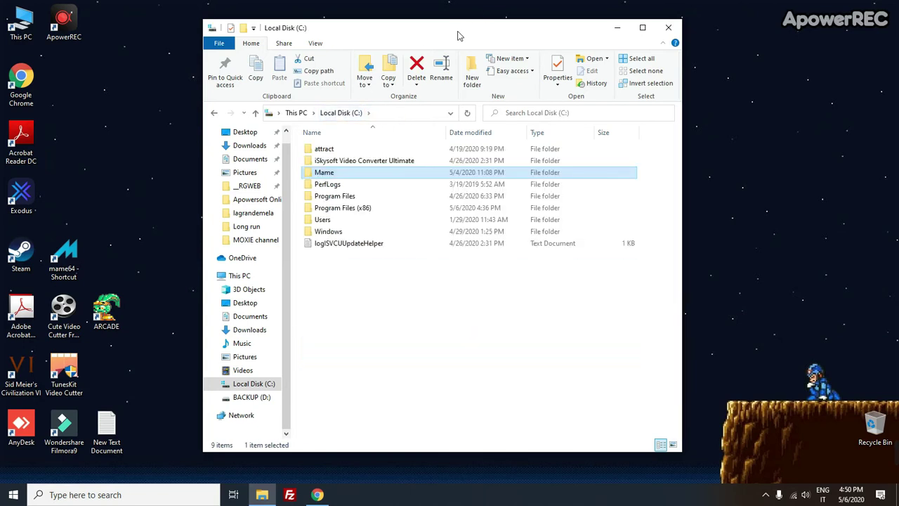
drag(453, 33, 429, 16)
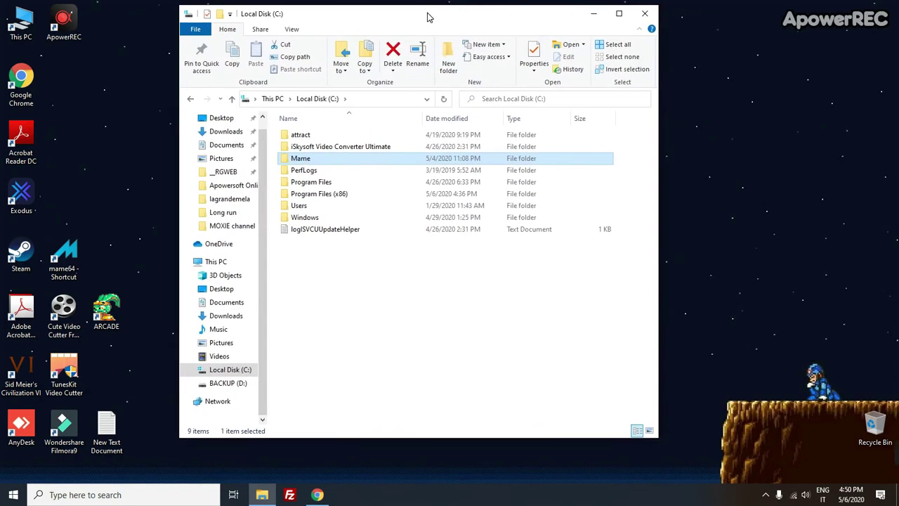
- Review the Attract-Mode download page in Chrome and open the attract folder on Local Disk (C:) in File Explorer
click(318, 495)
click(71, 9)
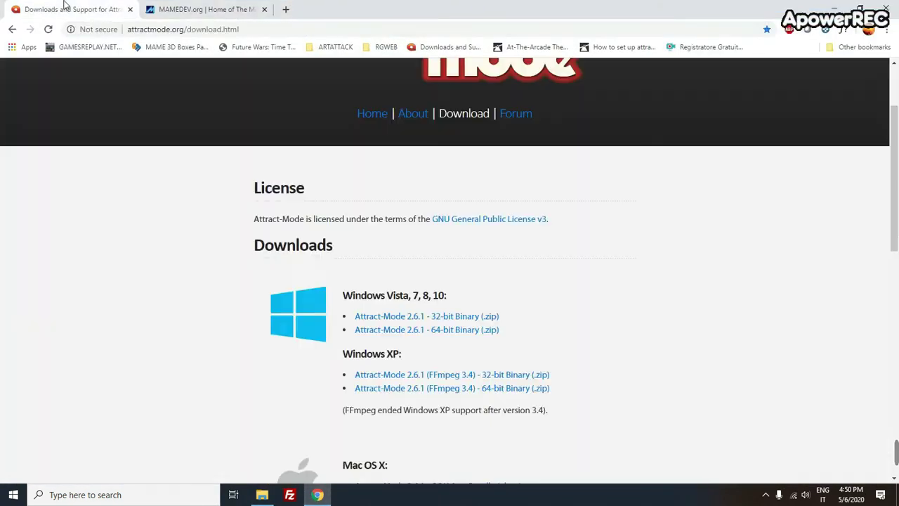
scroll(390, 270, up, 2)
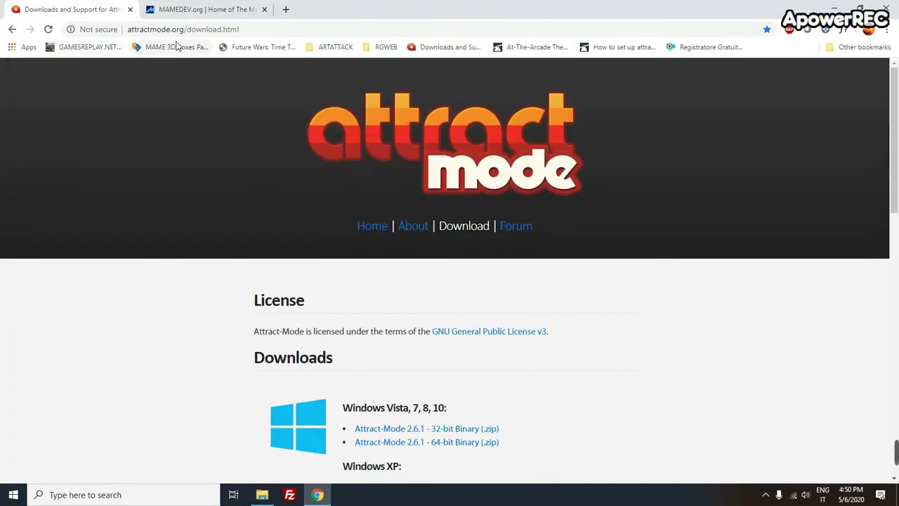
scroll(529, 237, down, 2)
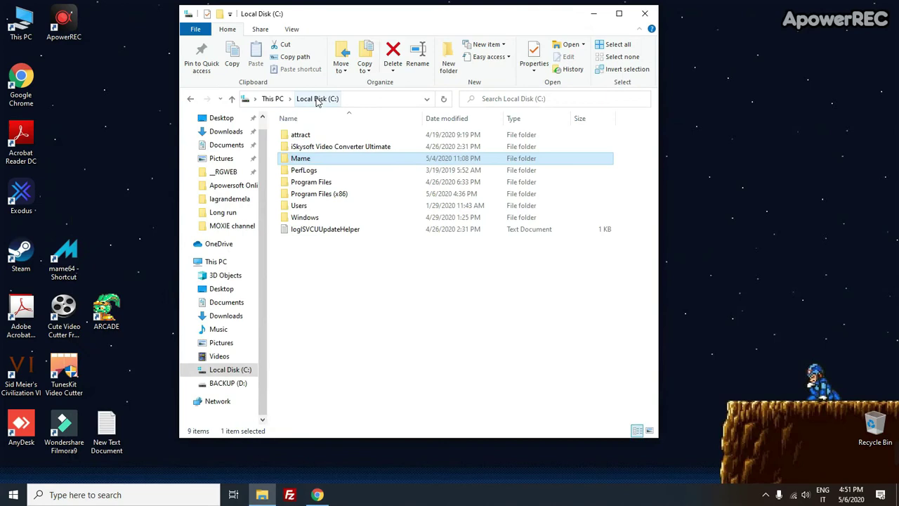
click(306, 134)
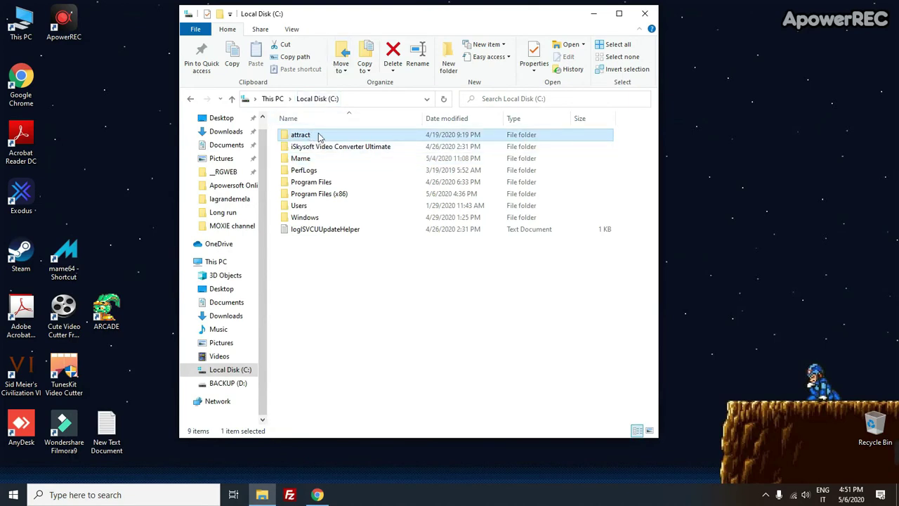
double_click(316, 135)
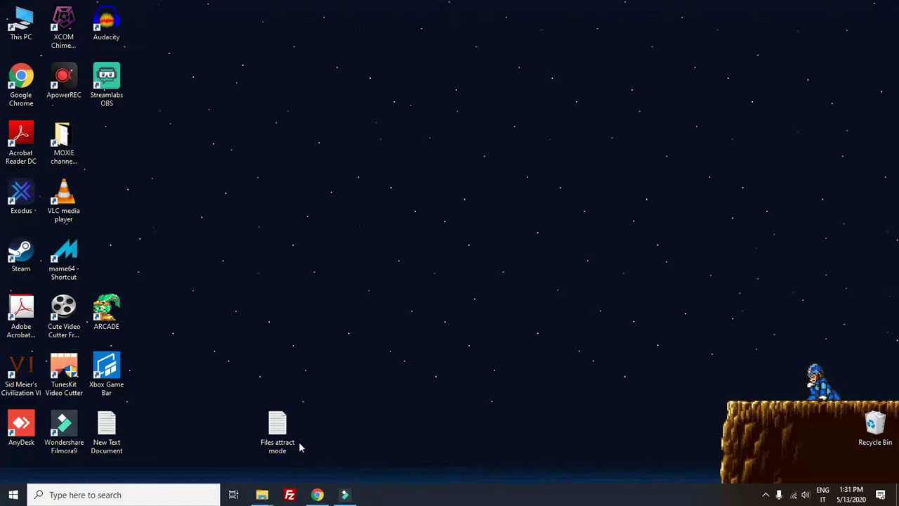
- Switch to Chrome and examine the At-The-Arcade Theme forum topic with its theme and wheel sounds download links
click(317, 494)
scroll(374, 163, up, 2)
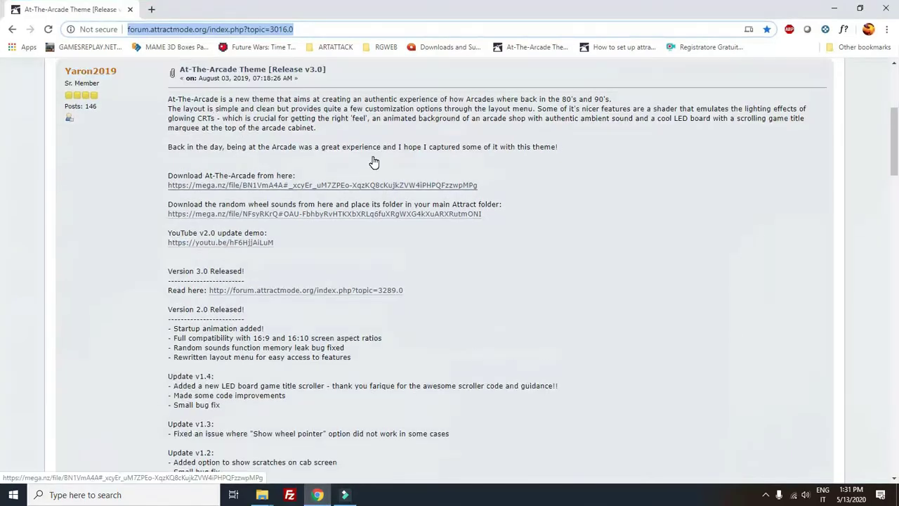
scroll(374, 162, up, 4)
scroll(374, 162, down, 3)
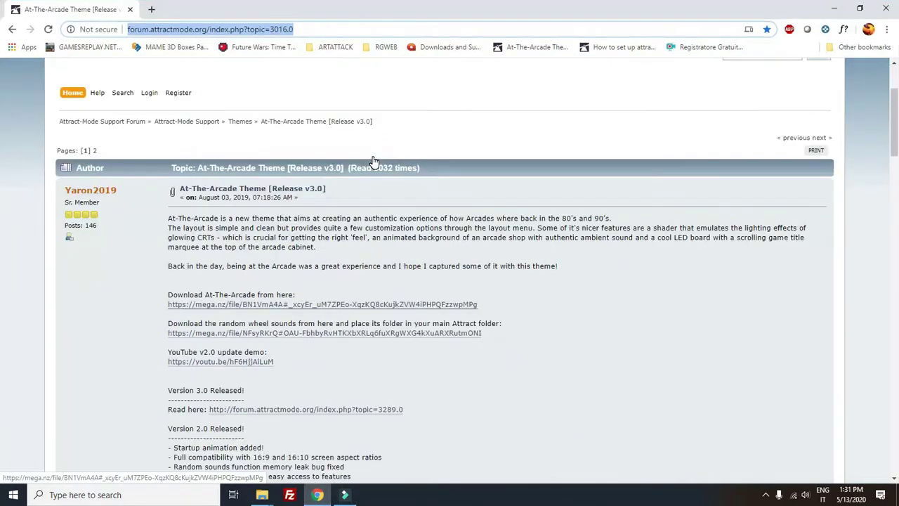
scroll(246, 92, up, 2)
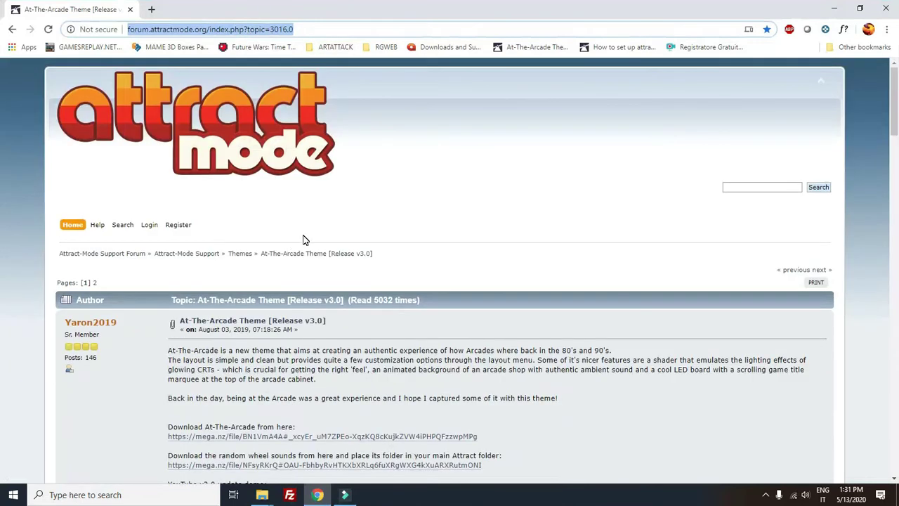
scroll(304, 239, down, 4)
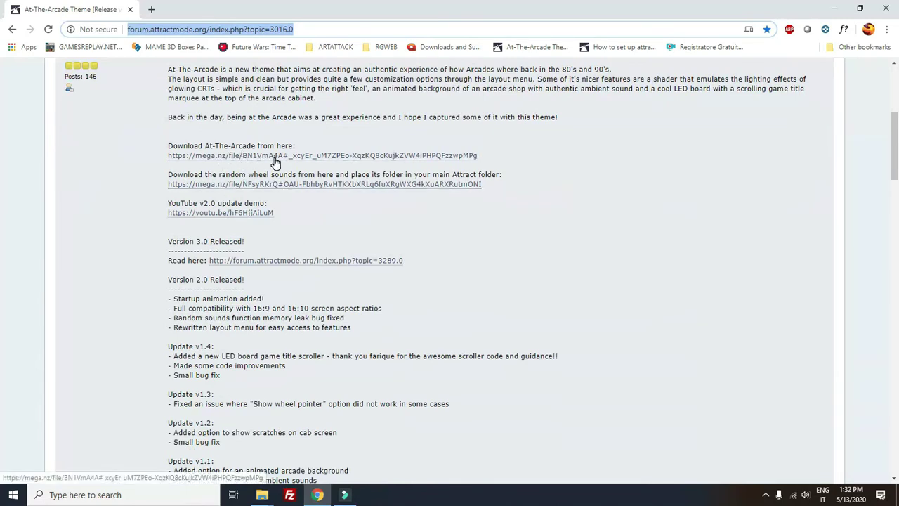
click(834, 8)
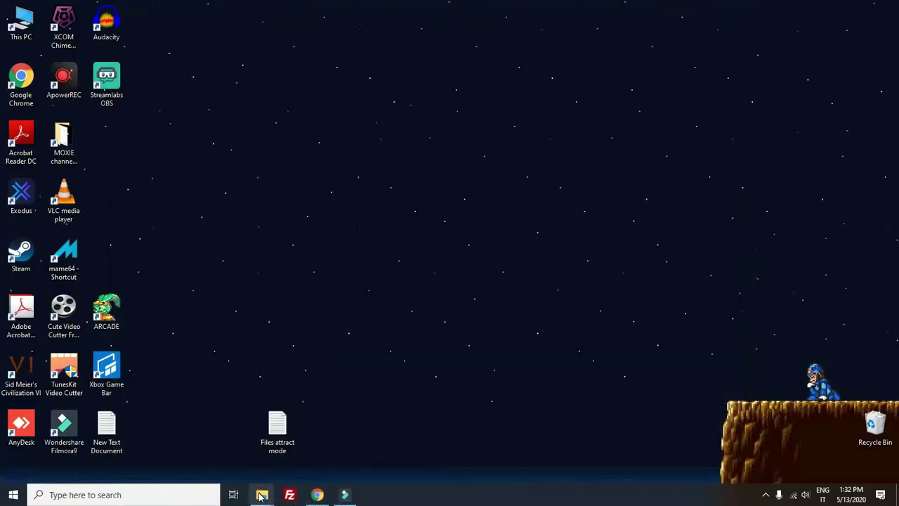
- Open the At-The-Arcade archive in Downloads, inspect the theme folder's files, and return to the archive's root
mouse_move(262, 494)
click(241, 442)
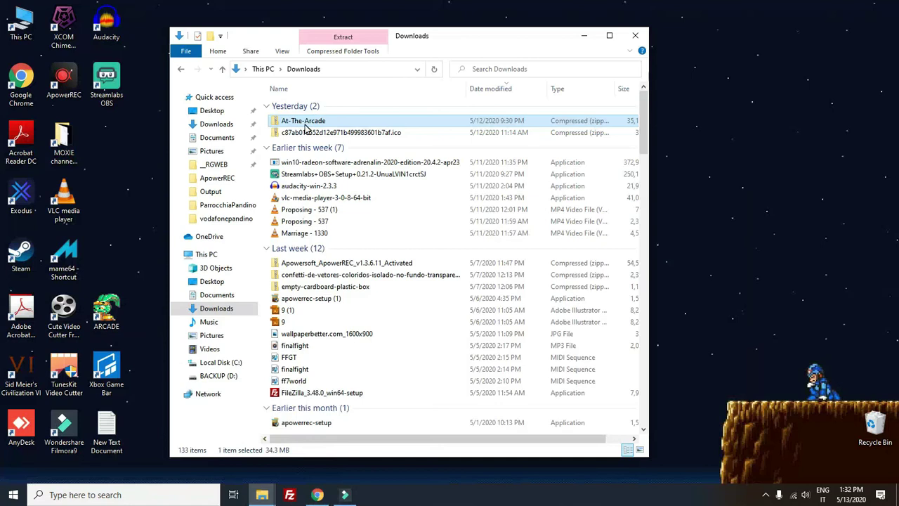
double_click(318, 125)
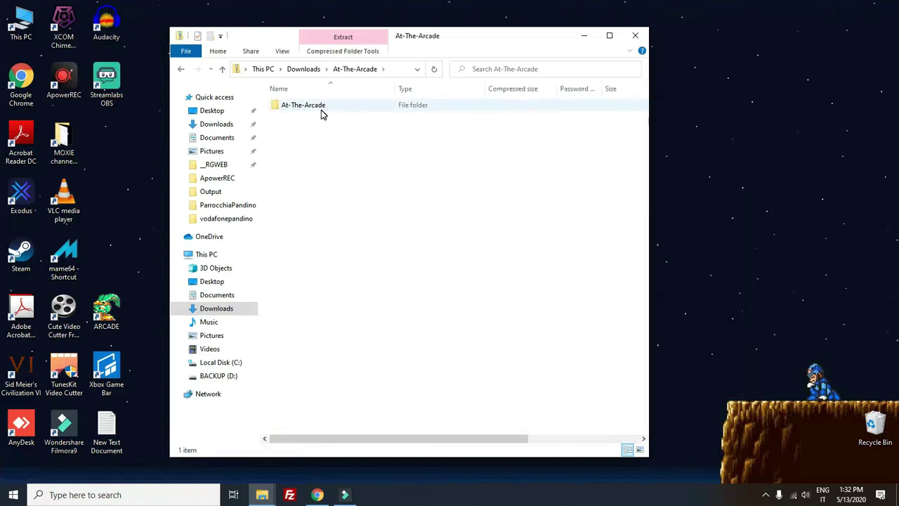
click(319, 110)
double_click(320, 110)
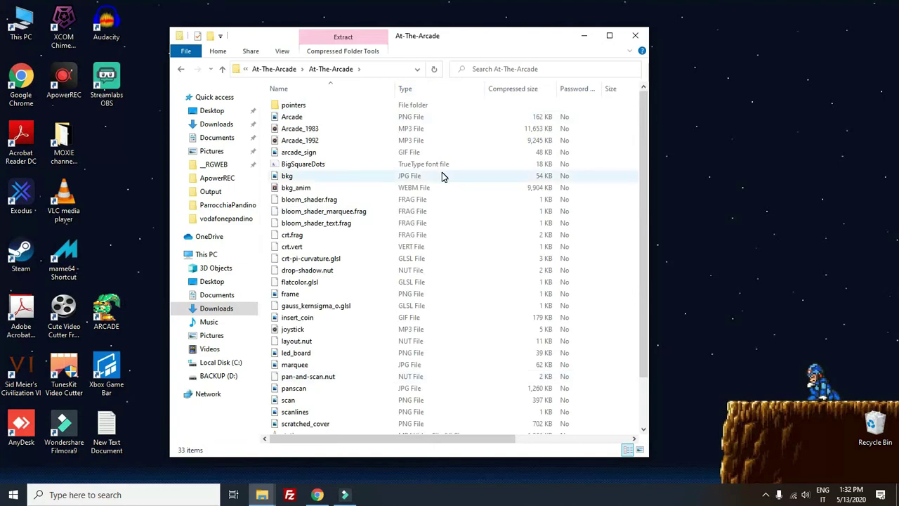
click(281, 69)
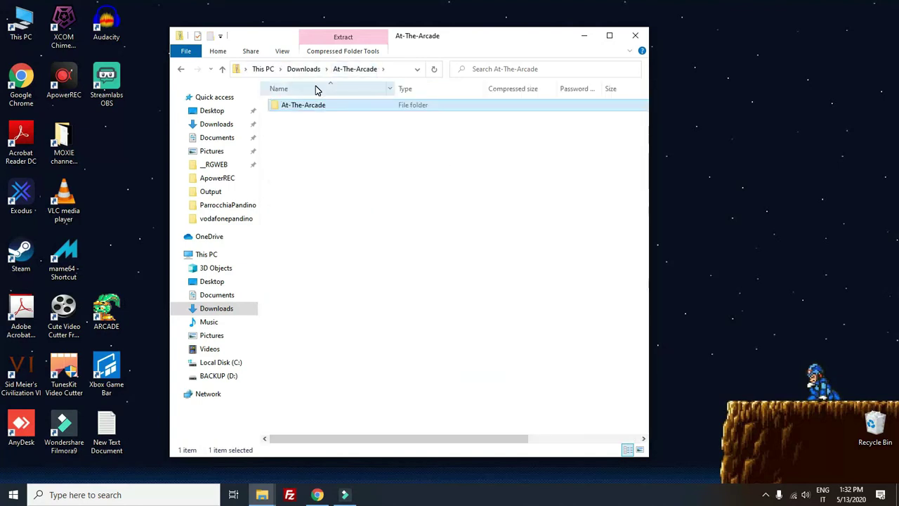
- Open the attract\layouts folder on Local Disk (C:) in the second File Explorer window and select the folders from Attrac-Man to Verticools
click(262, 495)
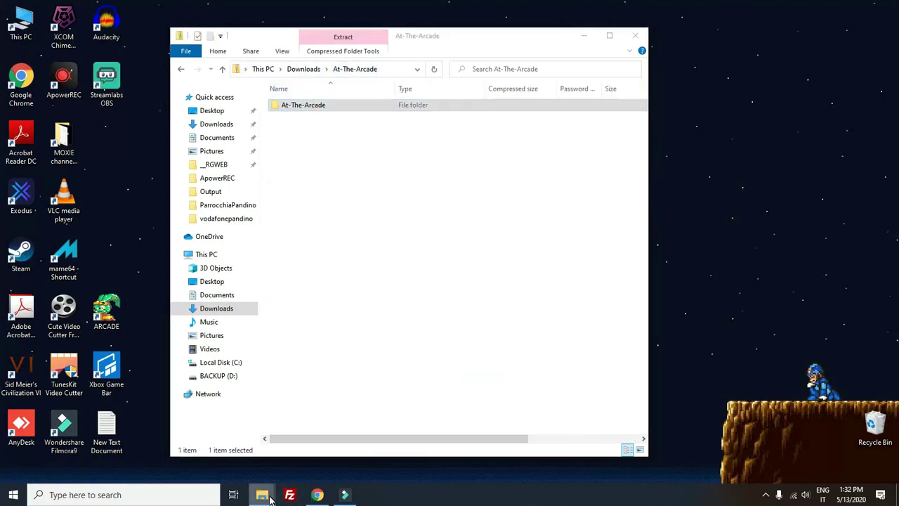
click(294, 439)
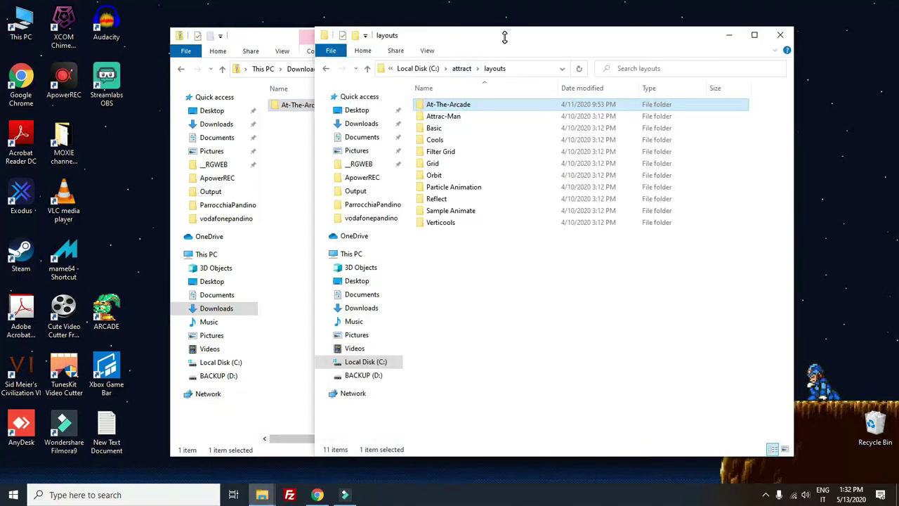
drag(501, 35, 517, 62)
click(430, 87)
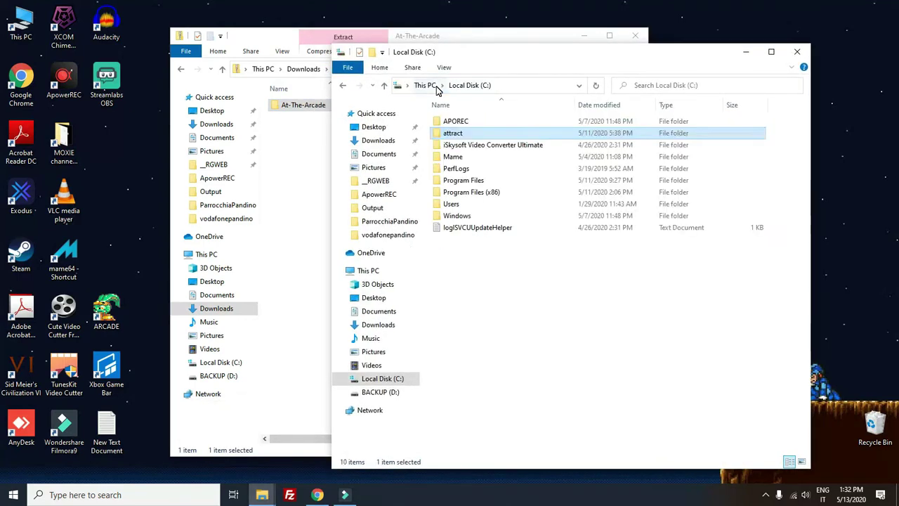
double_click(458, 137)
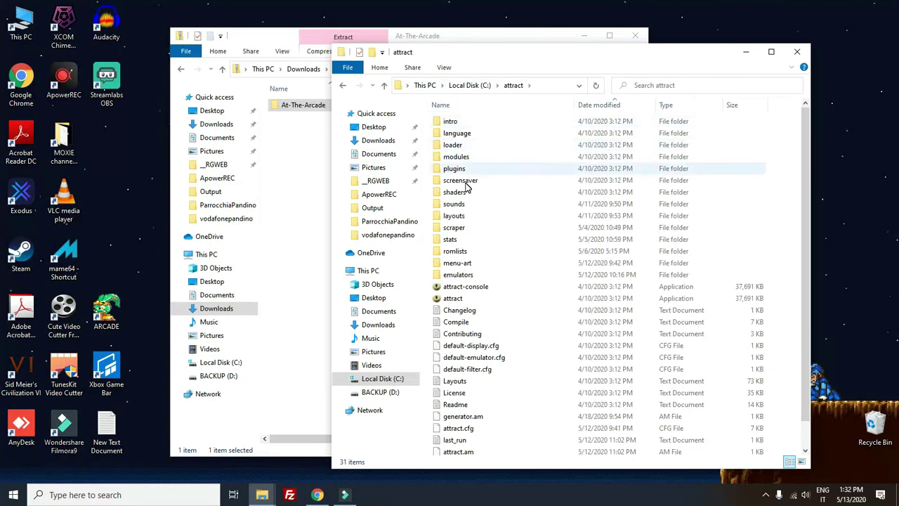
double_click(484, 215)
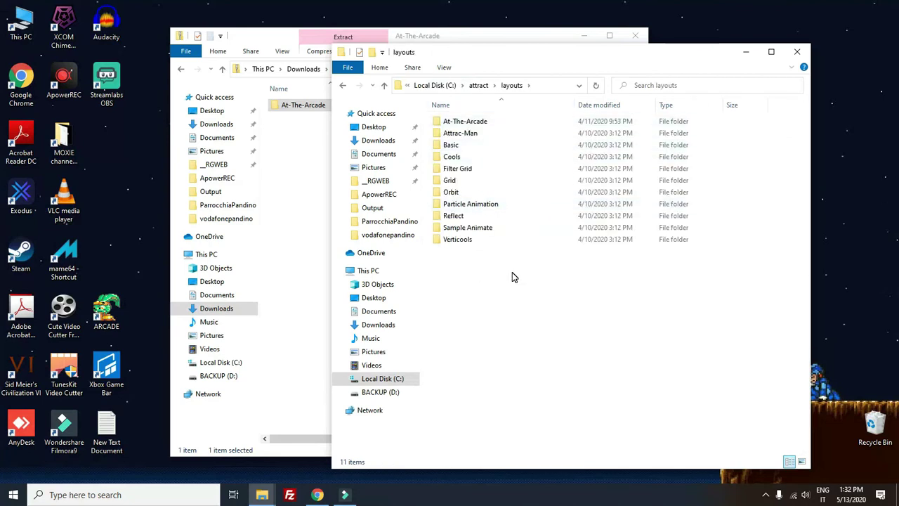
drag(513, 276, 453, 140)
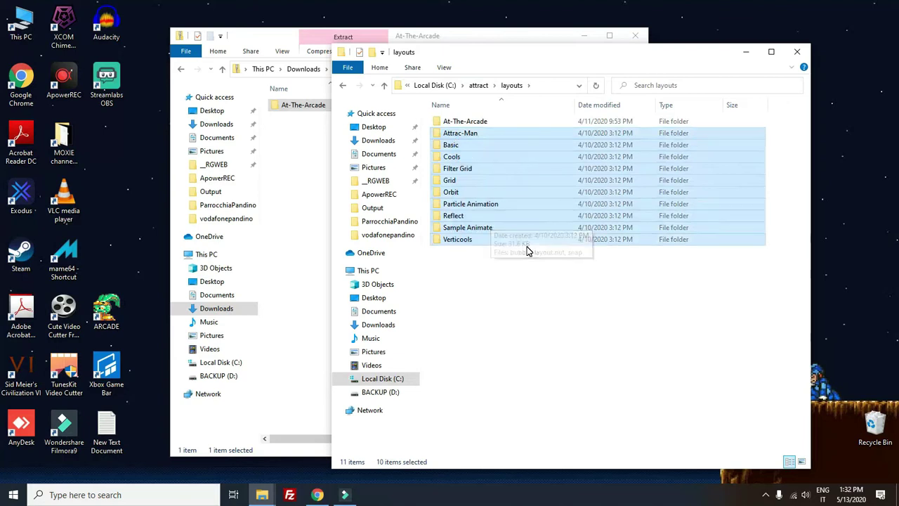
- Inspect the theme files in the At-The-Arcade layout folder, close that folder window and minimize the archive window
click(482, 122)
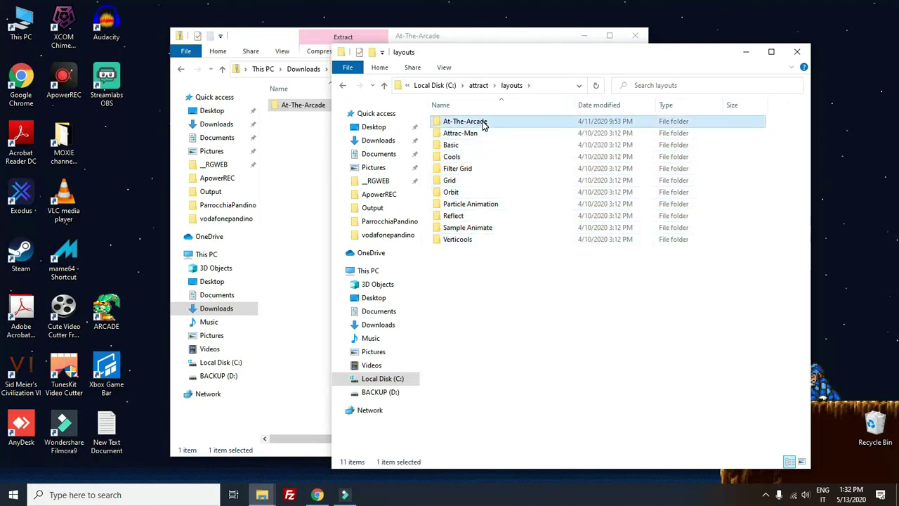
double_click(483, 122)
scroll(534, 265, down, 1)
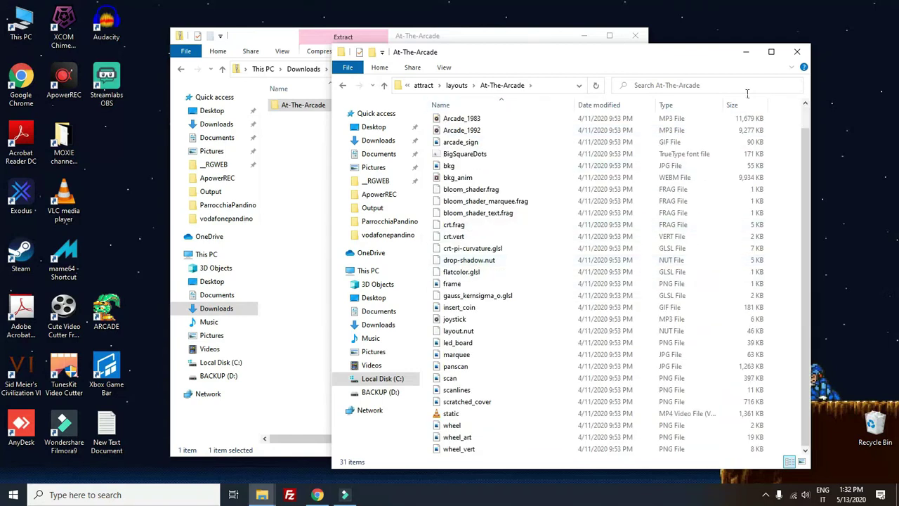
click(797, 58)
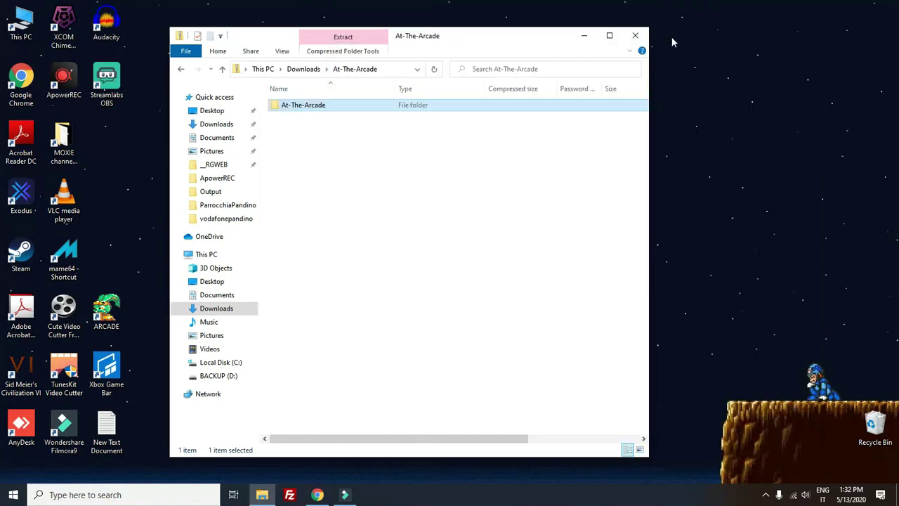
click(584, 36)
- Open the Files attract mode text file and highlight the emumovies links for the MAME video snaps, marquees and game logo packs
double_click(291, 418)
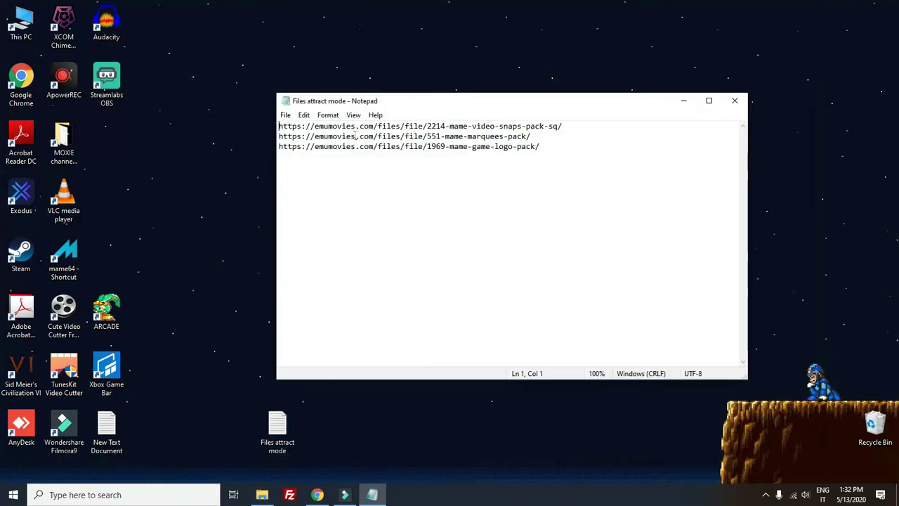
drag(406, 104, 341, 75)
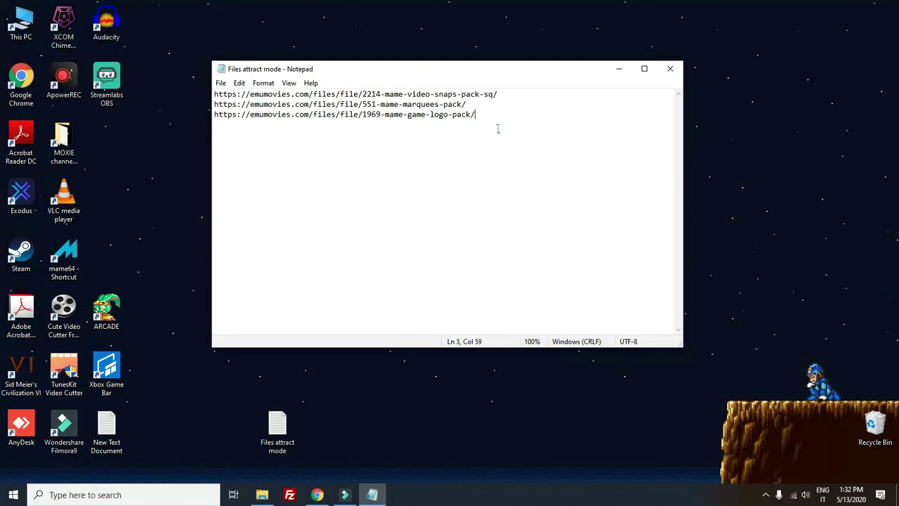
drag(498, 128, 177, 93)
click(418, 115)
drag(499, 94, 214, 94)
drag(466, 104, 214, 104)
drag(508, 125, 224, 123)
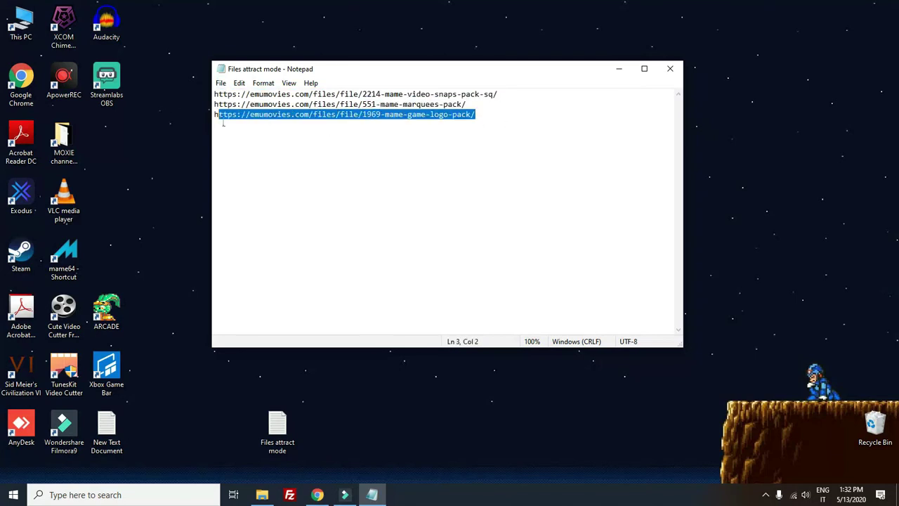
click(515, 122)
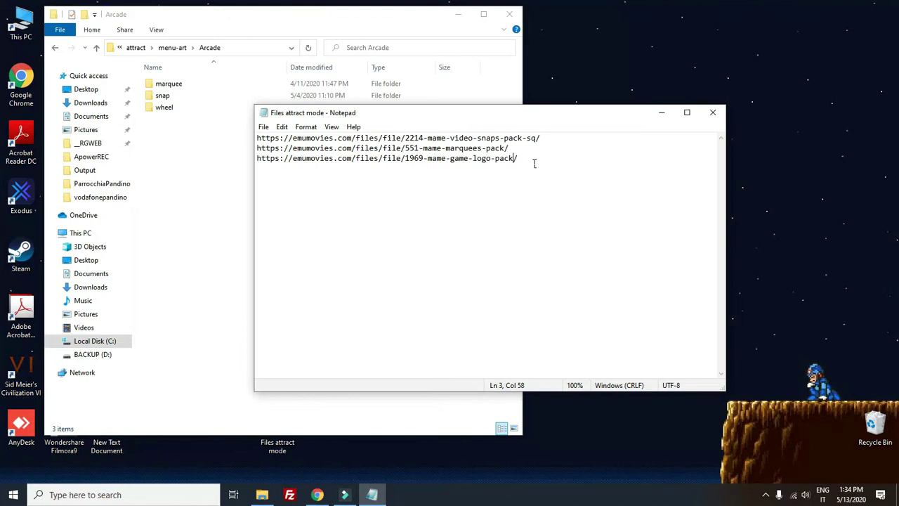
- Highlight all three emumovies links together and reposition the Notepad window over the Arcade folder window
drag(516, 163, 169, 124)
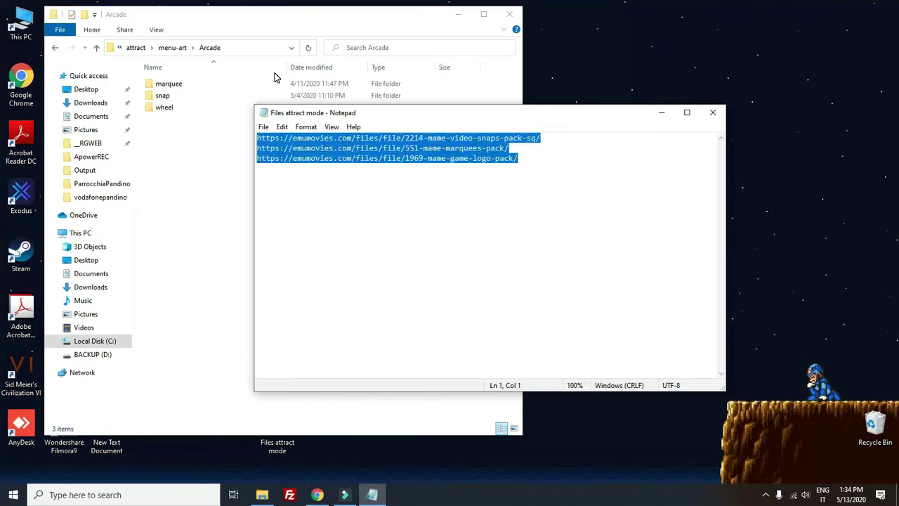
drag(451, 119, 443, 126)
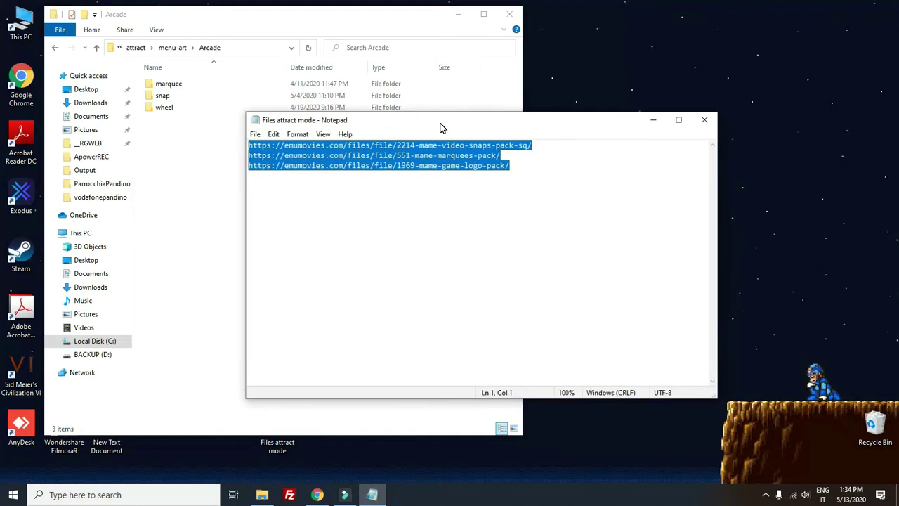
drag(443, 127, 446, 99)
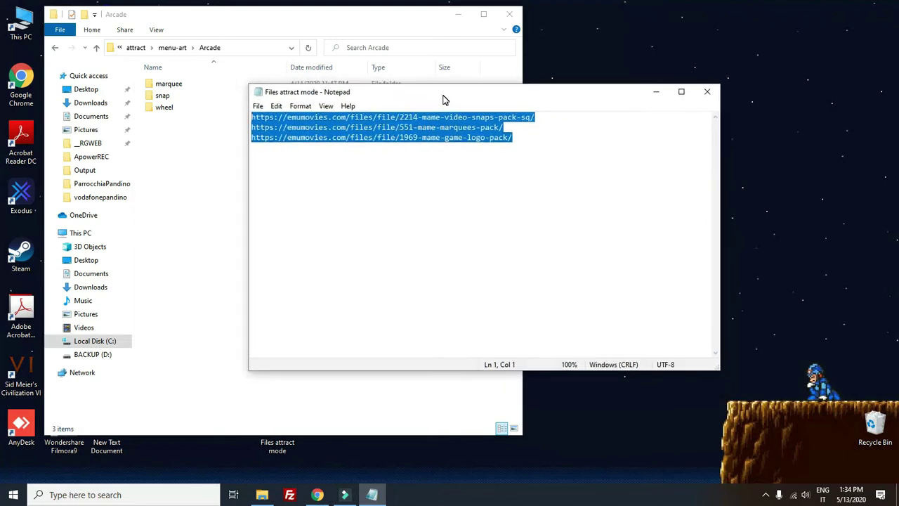
- Switch to File Explorer, open the attract folder on Local Disk (C:) and launch Attract-Mode
click(284, 420)
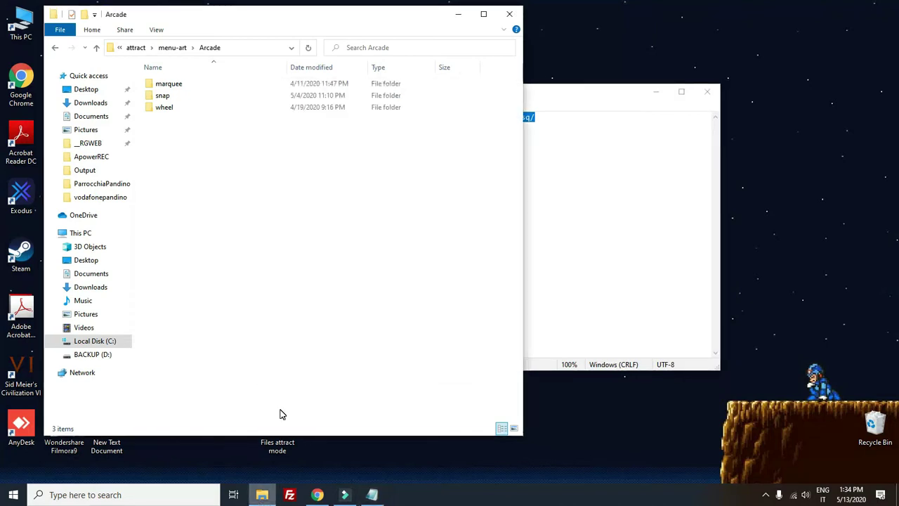
drag(203, 28, 235, 31)
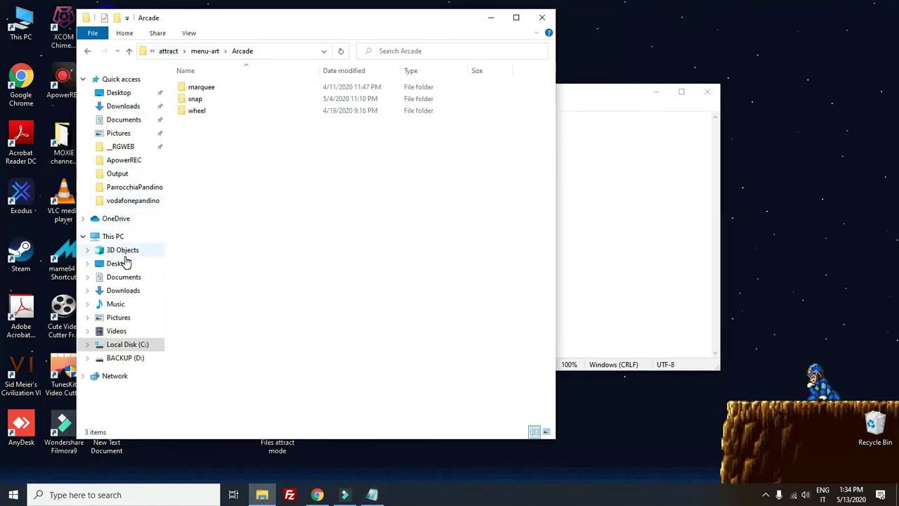
click(126, 344)
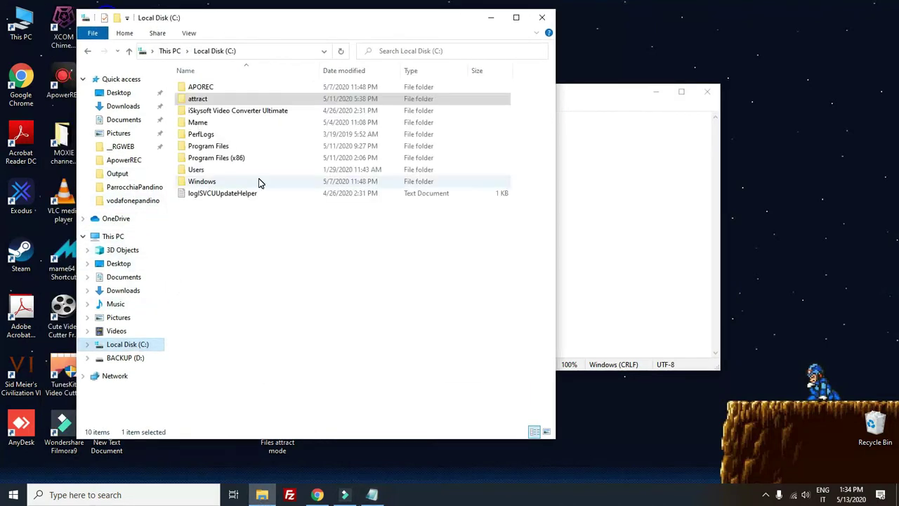
double_click(217, 98)
click(225, 264)
double_click(226, 267)
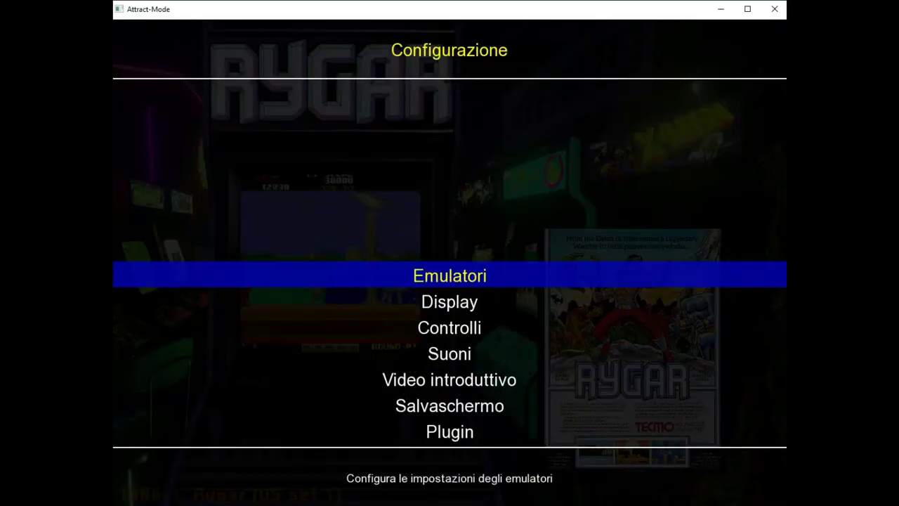
- Add a new emulator named prova in the Emulatori configuration
key(Return)
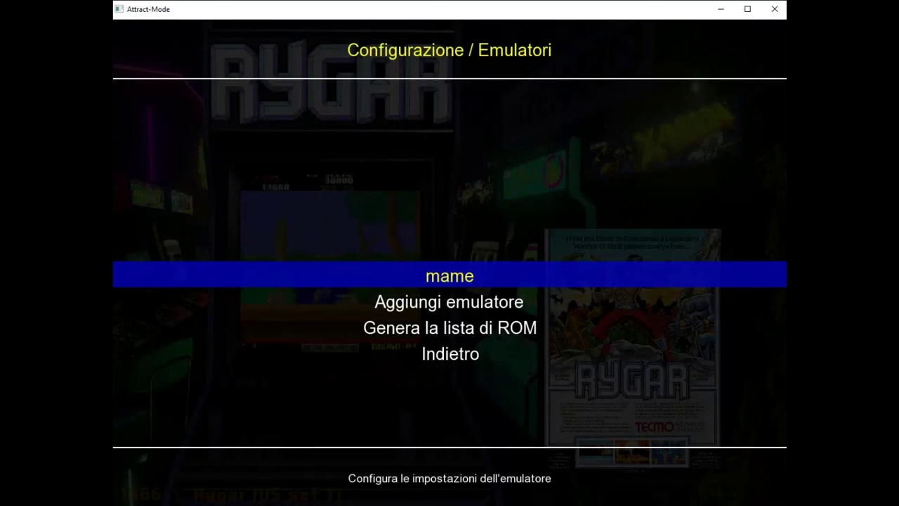
key(Down)
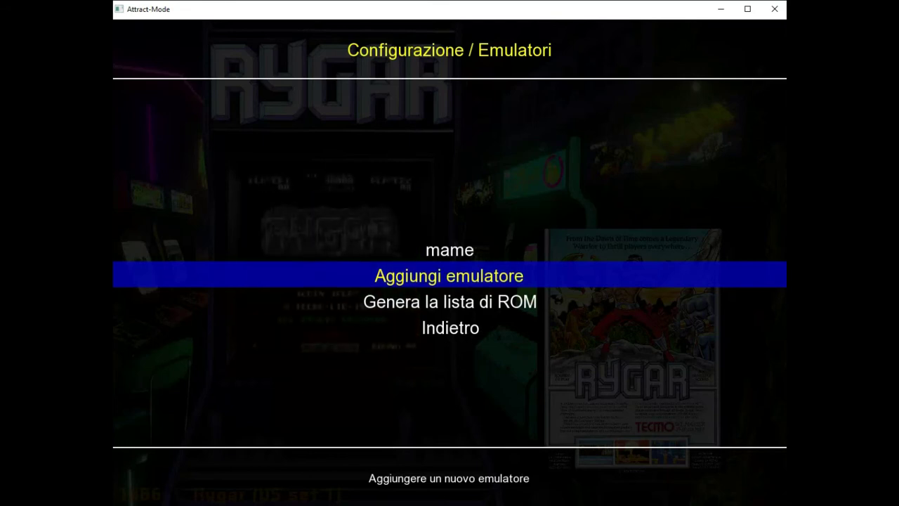
key(Return)
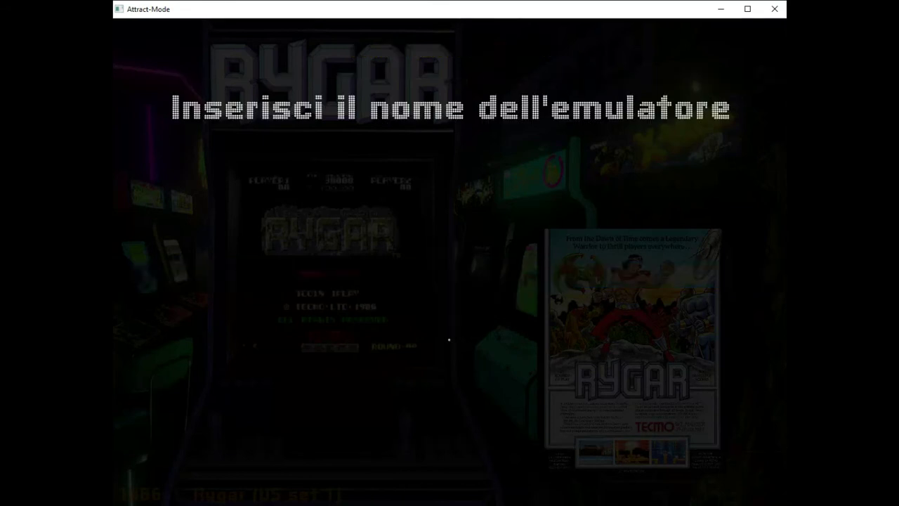
text(pr)
key(Return)
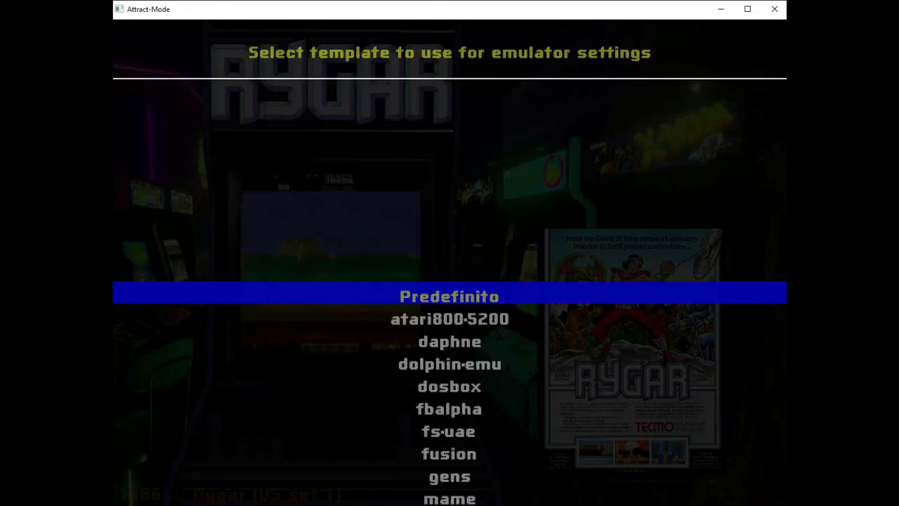
- Use the mame template for the new emulator's settings and return to the main Configurazione menu
key(Down)
key(Down)
key(Down)
key(Down)
key(Down)
key(Down)
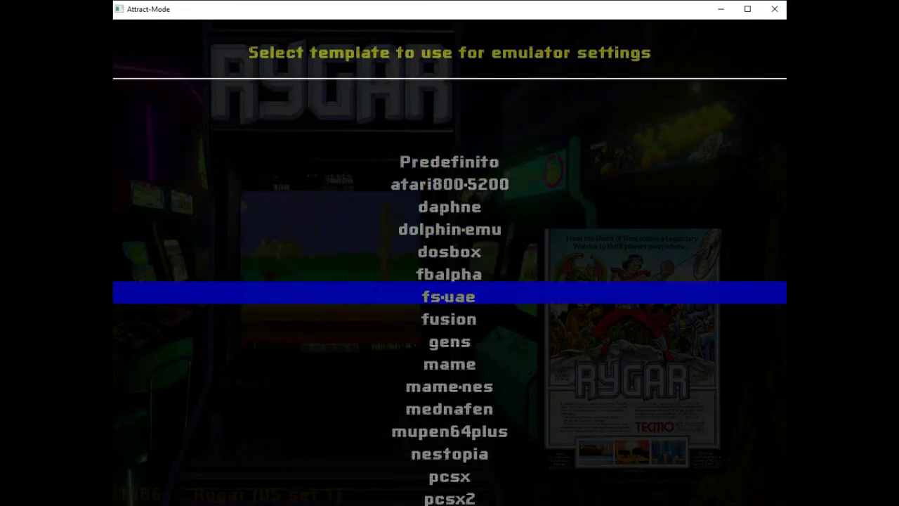
key(Down)
key(Down)
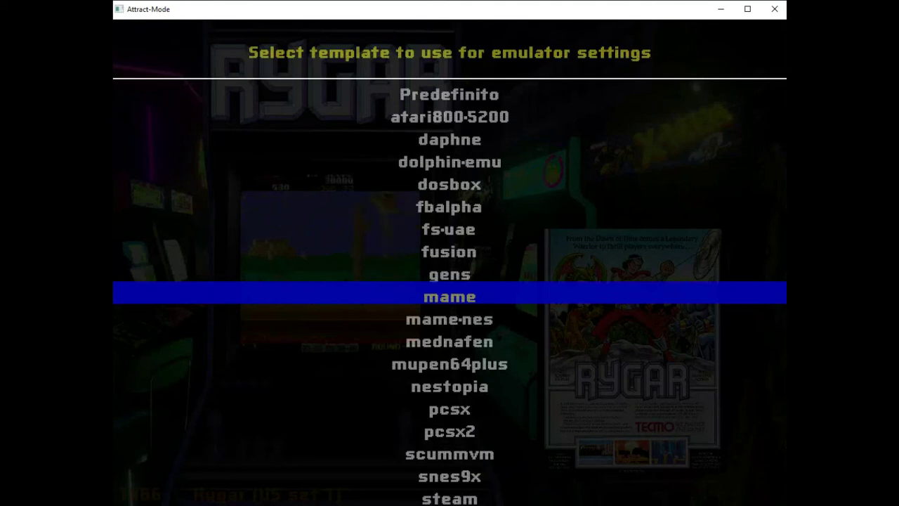
key(Return)
key(Escape)
key(Escape)
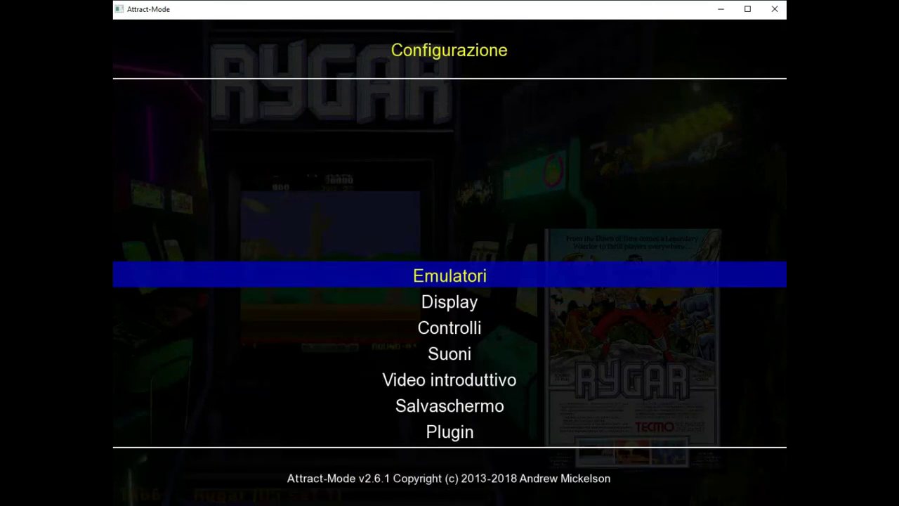
- Open the existing mame emulator's settings and examine its Eseguibile path
key(Return)
key(Down)
key(Up)
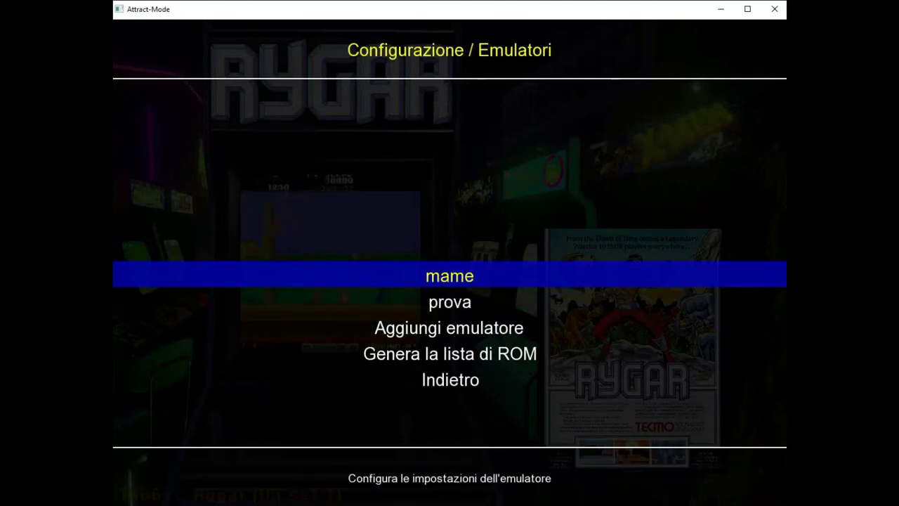
key(Return)
key(Up)
key(Up)
key(Up)
key(Up)
key(Up)
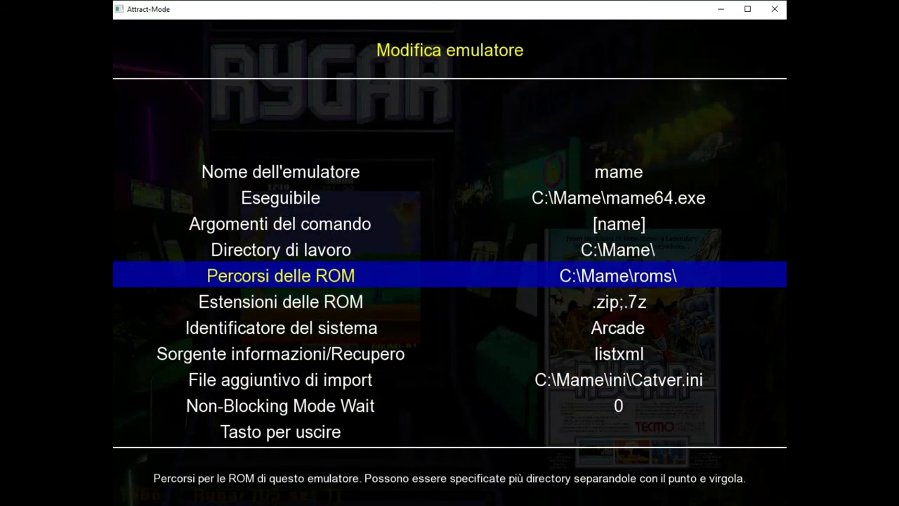
key(Up)
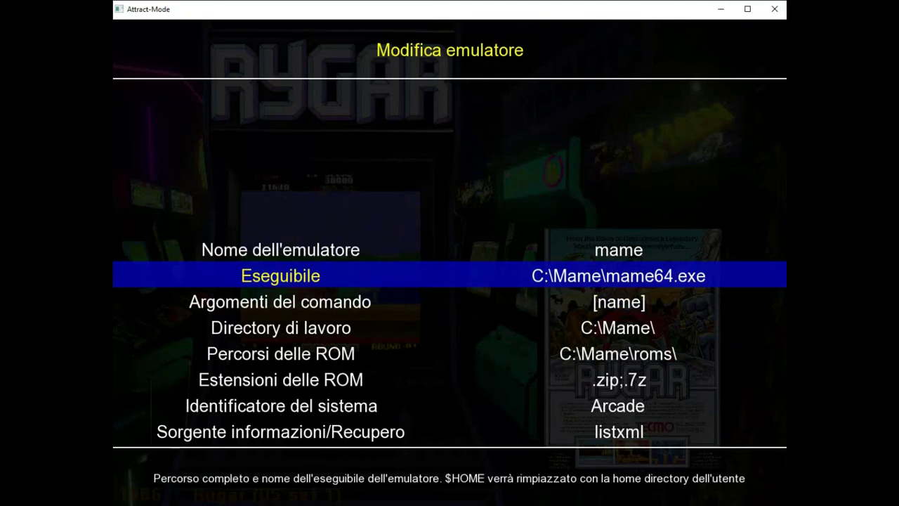
- Examine the mame emulator's settings one by one, from Argomenti del comando through the ROM, system and import options to the marquee path
key(Down)
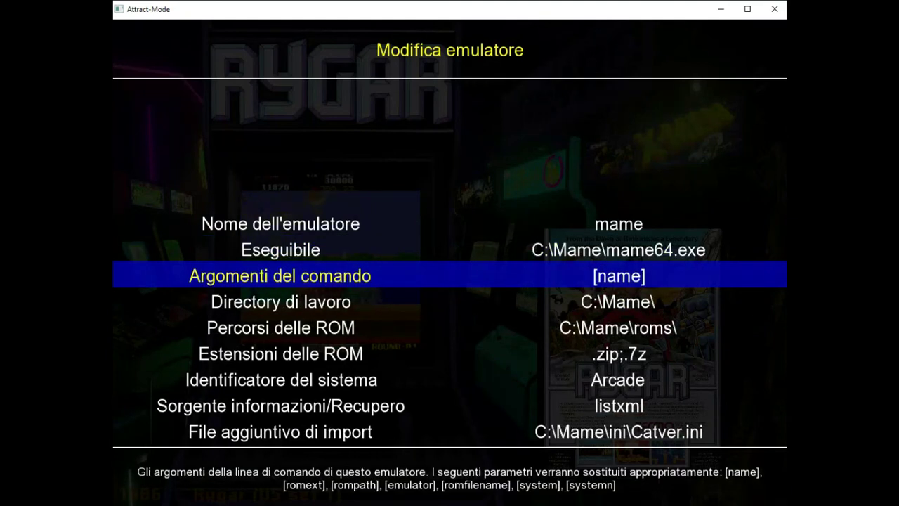
key(Down)
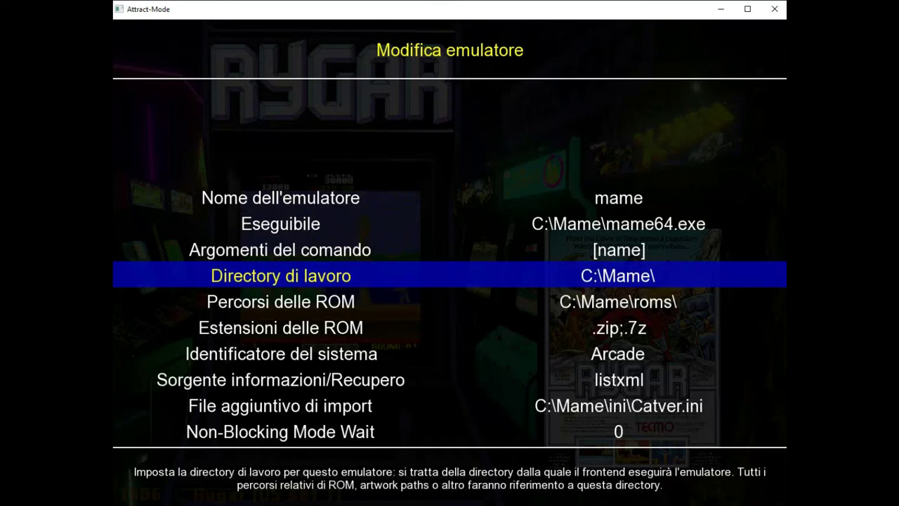
key(Down)
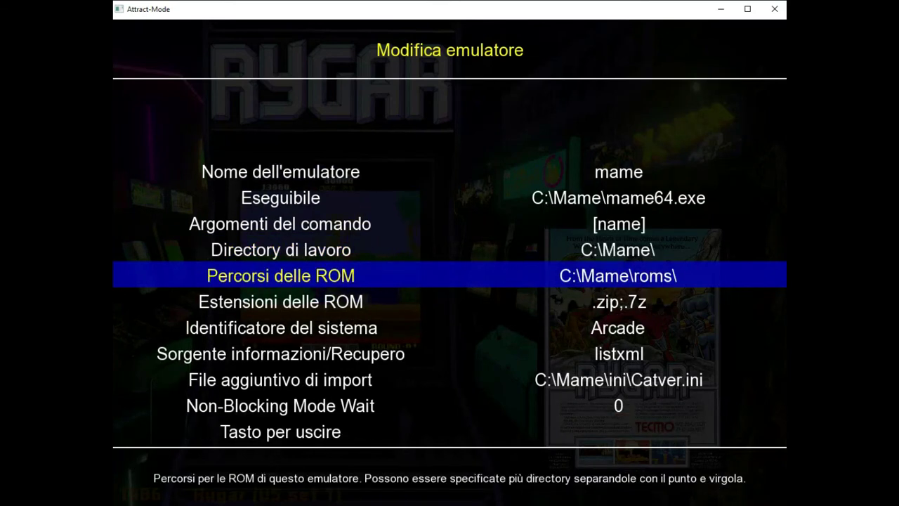
key(Down)
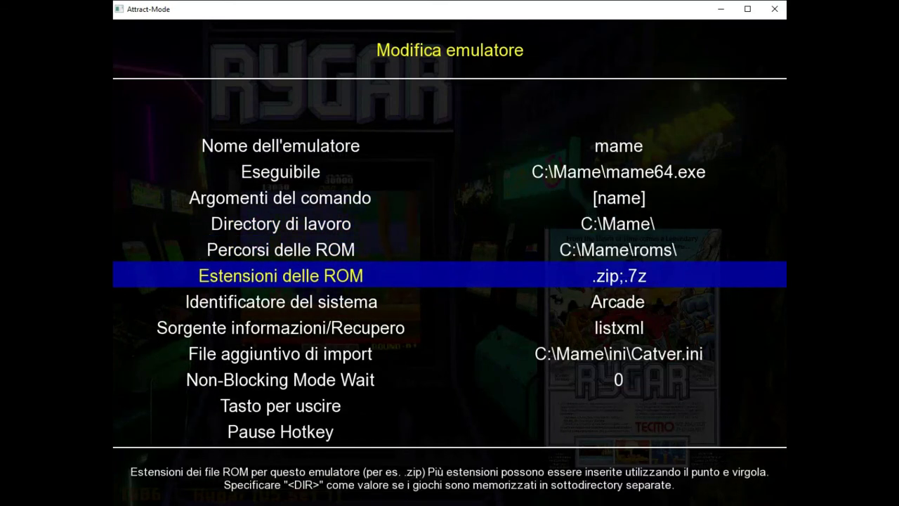
key(Down)
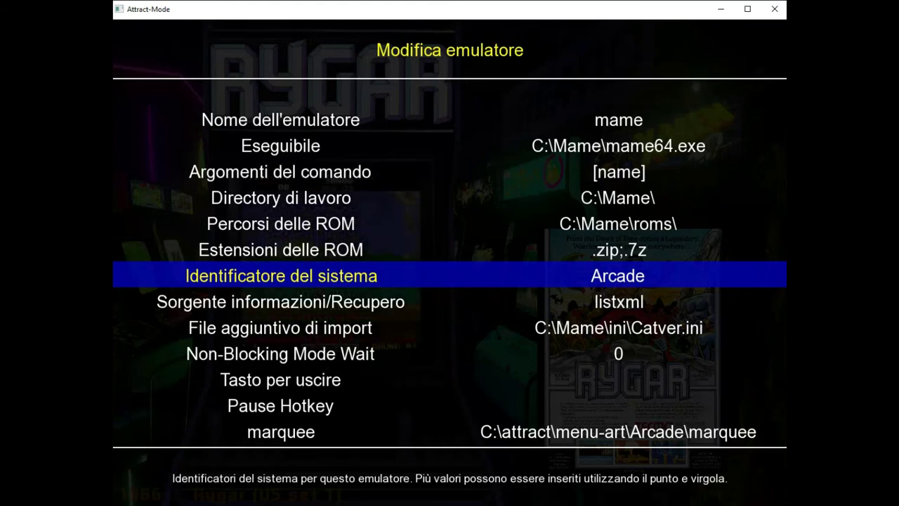
key(Down)
key(Down)
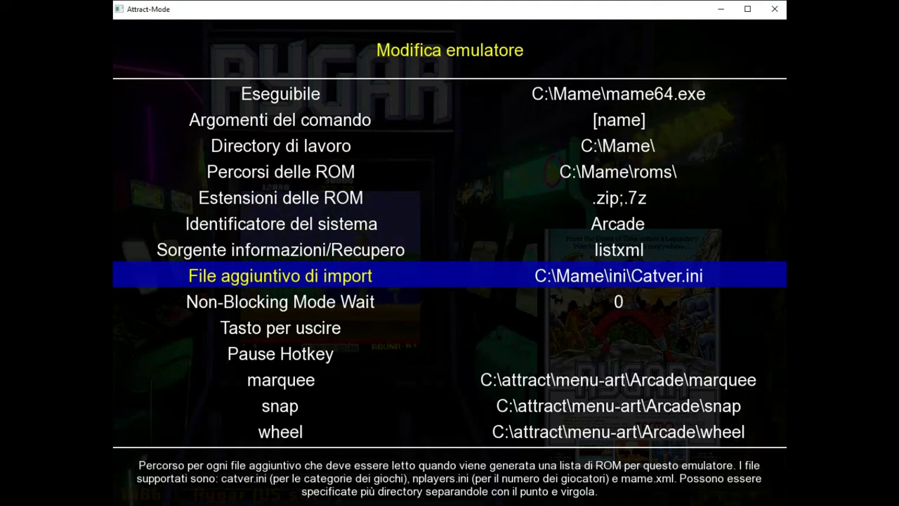
key(Down)
key(Down)
key(Down)
key(Down)
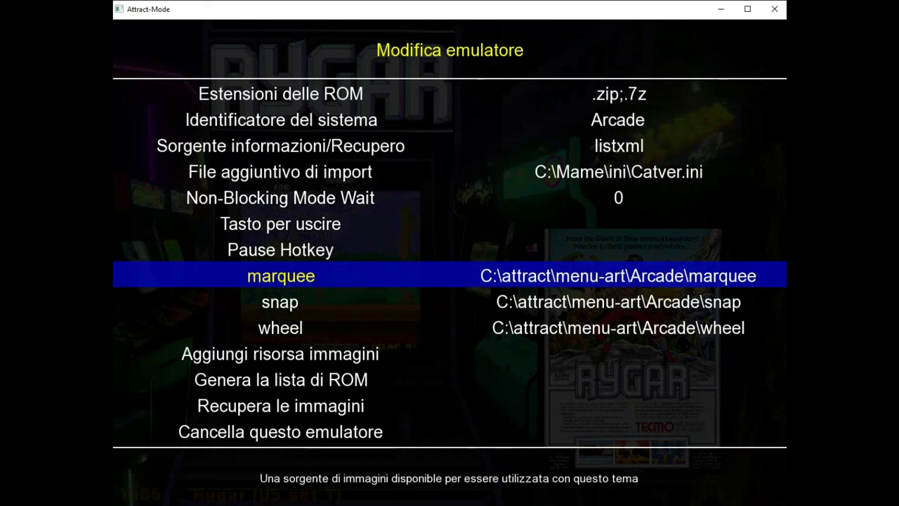
- Go back up to Argomenti del comando and review the mame settings again down to the wheel artwork path
key(Up)
key(Up)
key(Up)
key(Up)
key(Up)
key(Up)
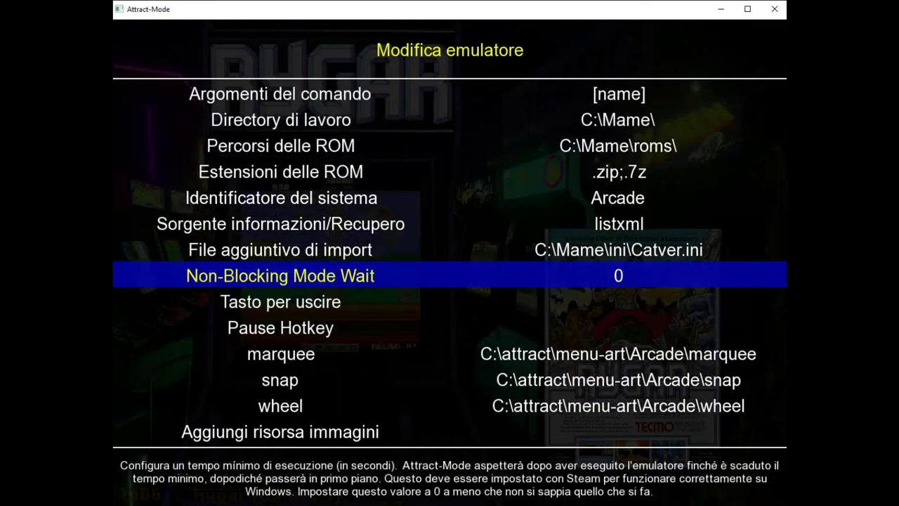
key(Up)
key(Up)
key(Up)
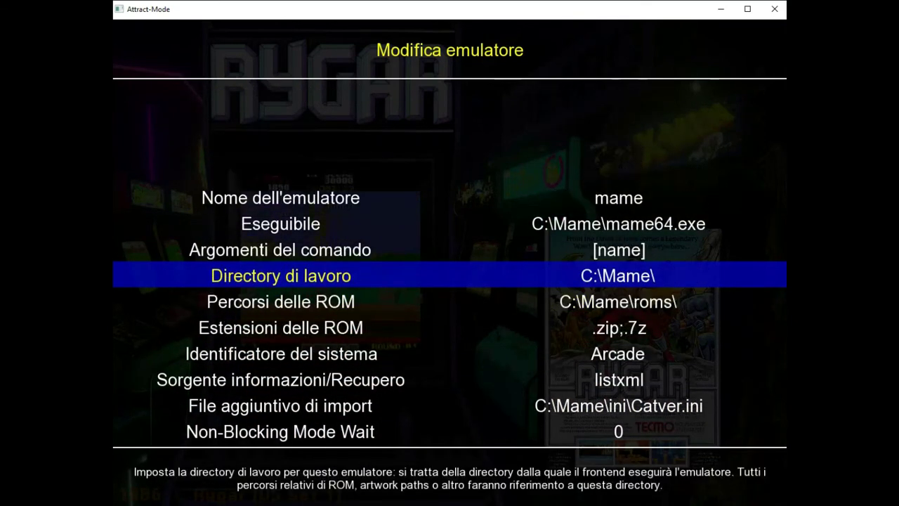
key(Up)
key(Down)
key(Down)
key(Down)
key(Down)
key(Down)
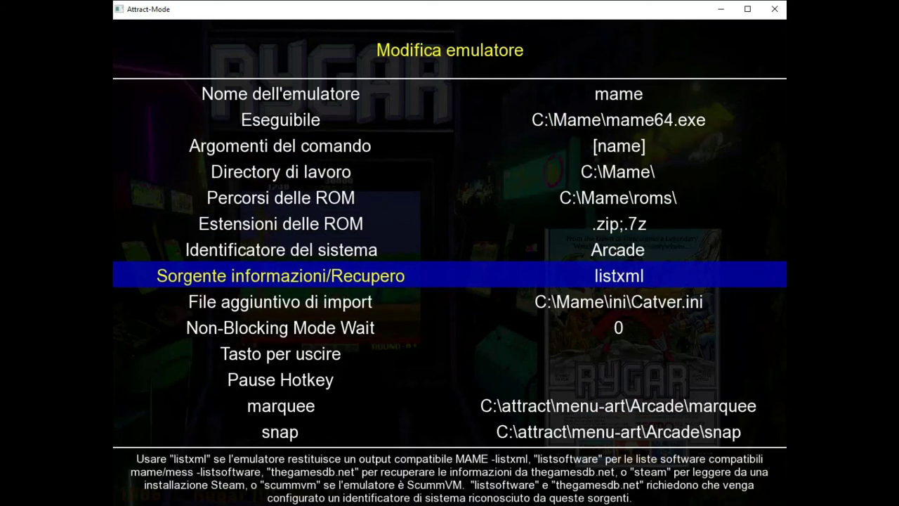
key(Down)
key(Down)
key(Down)
key(Down)
key(Down)
key(Down)
key(Down)
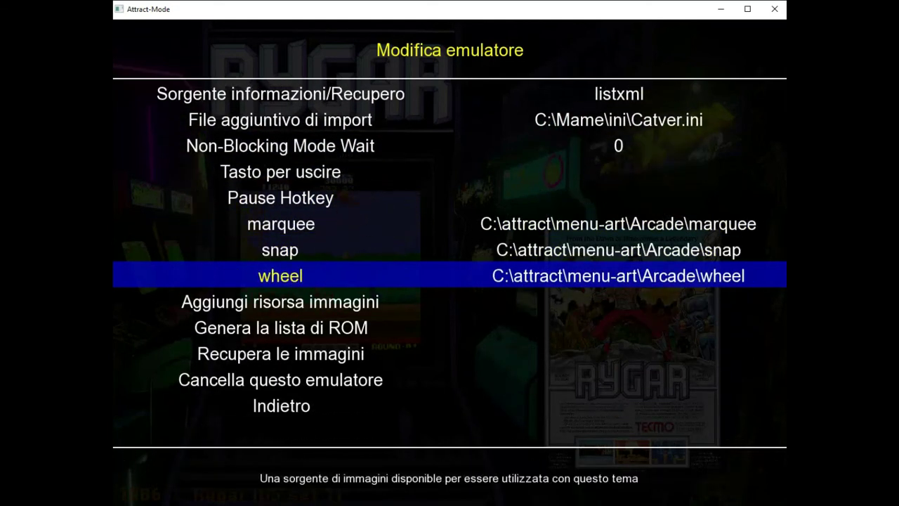
- Review the mame emulator's snap and wheel artwork paths and the Genera la lista di ROM option
key(Down)
key(Down)
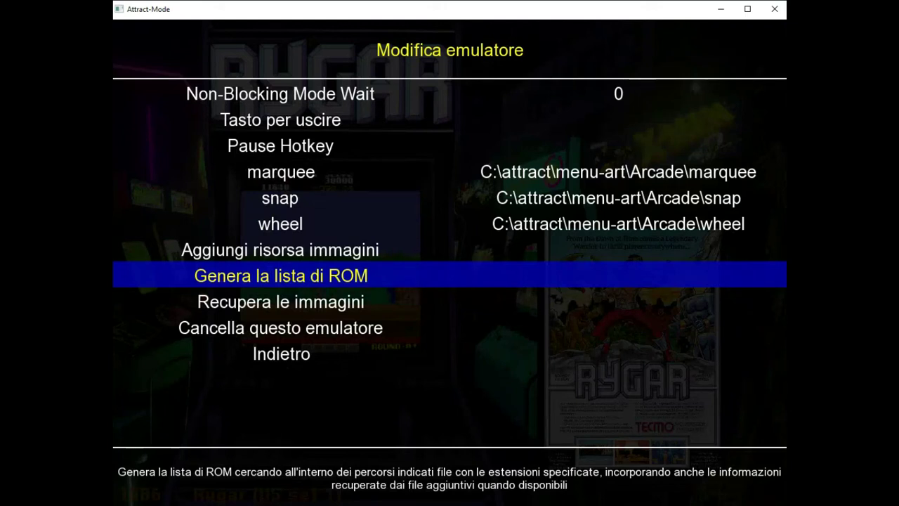
key(Up)
key(Up)
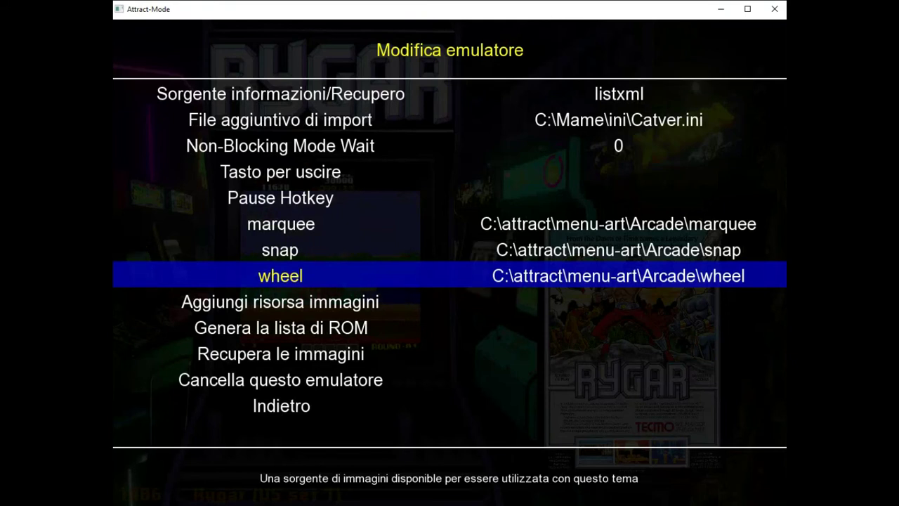
key(Up)
key(Up)
key(Down)
key(Down)
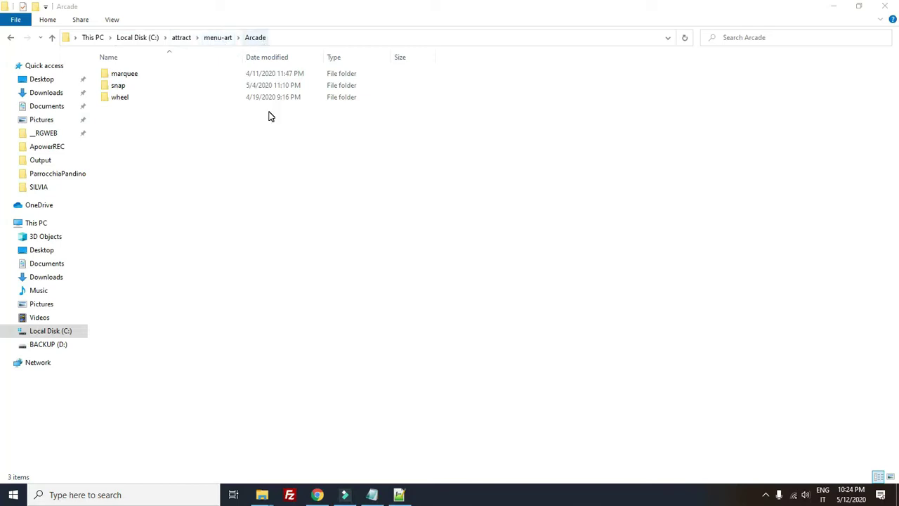
- Inspect the contents of the wheel, snap and marquee folders in C:\attract\menu-art\Arcade and return to the Arcade folder
double_click(132, 101)
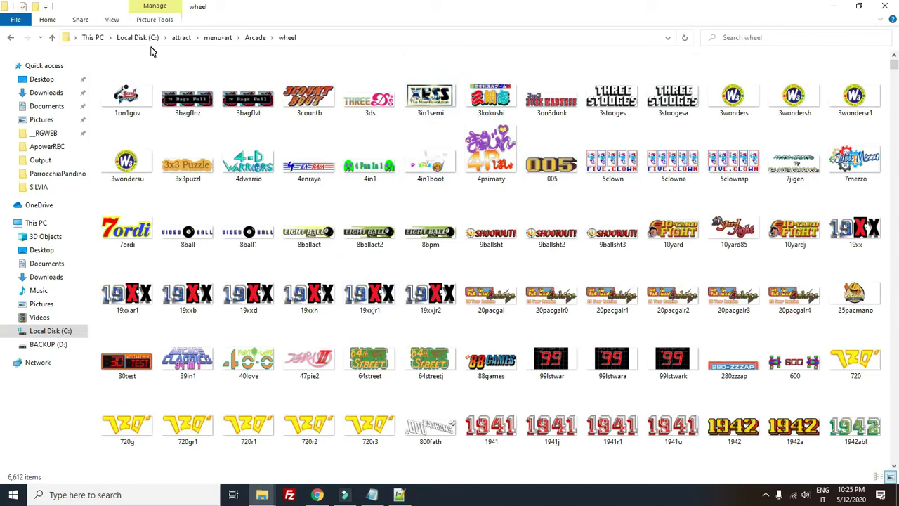
click(255, 37)
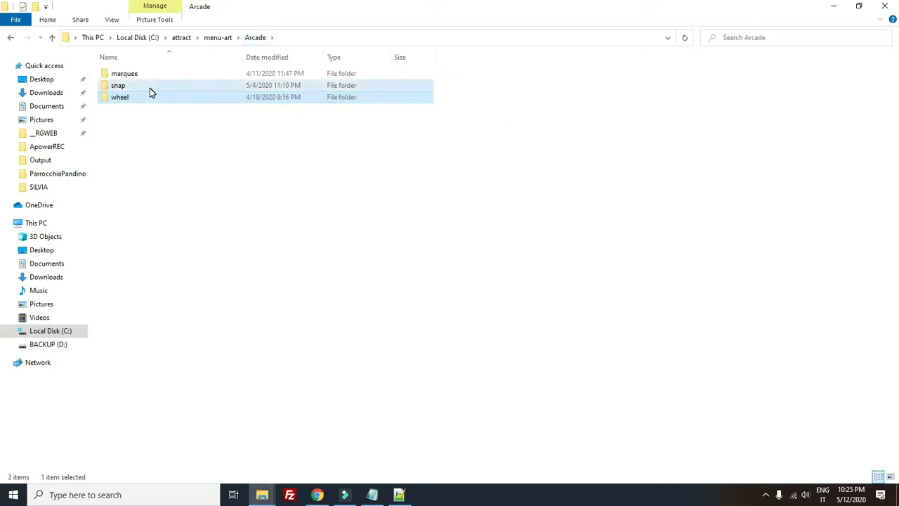
double_click(149, 88)
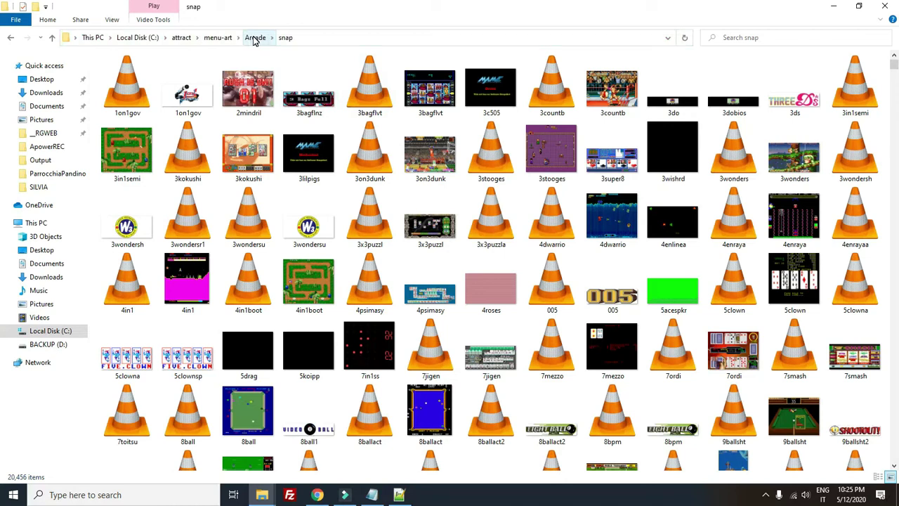
click(255, 38)
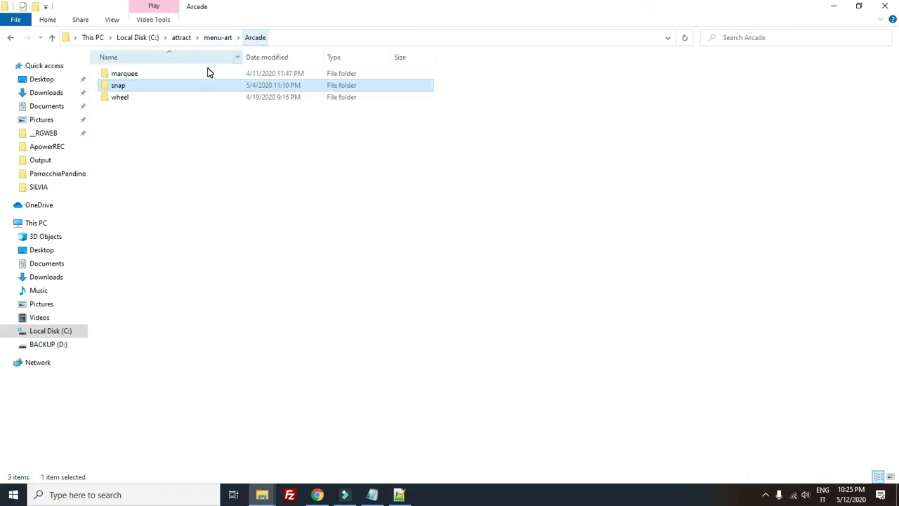
double_click(166, 73)
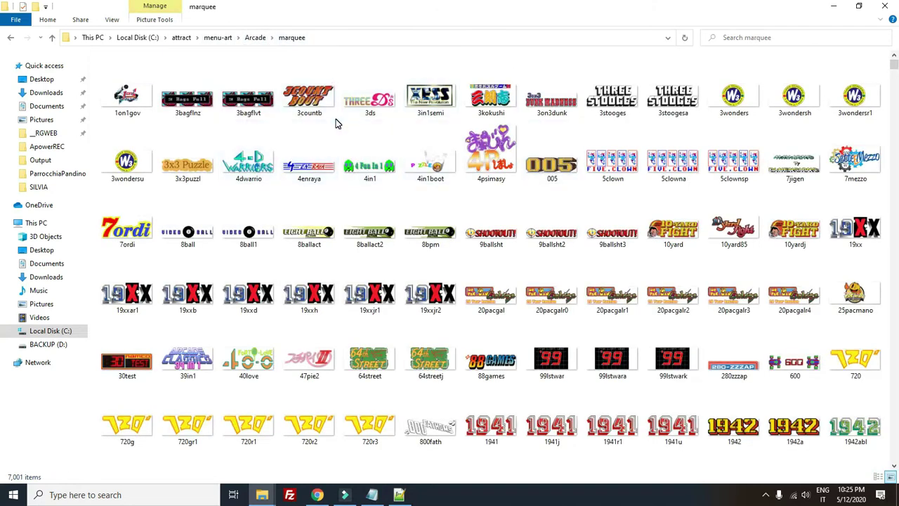
click(227, 38)
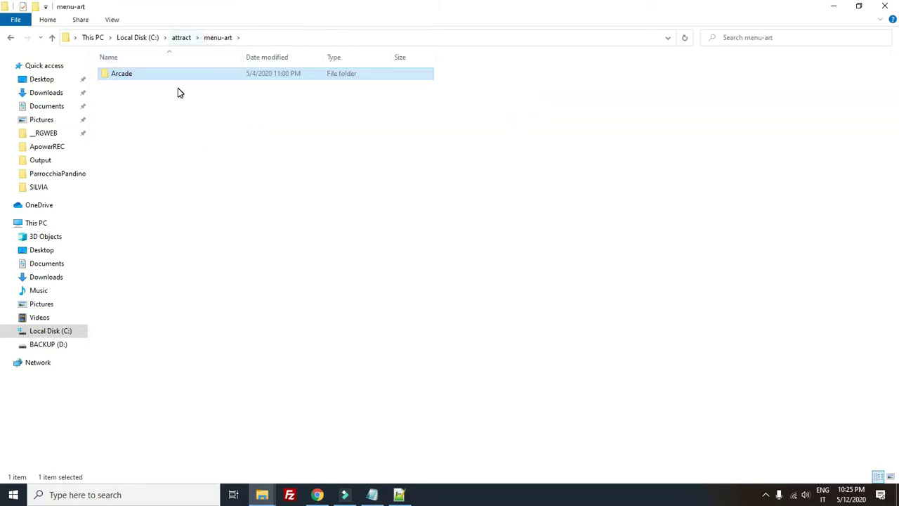
double_click(169, 77)
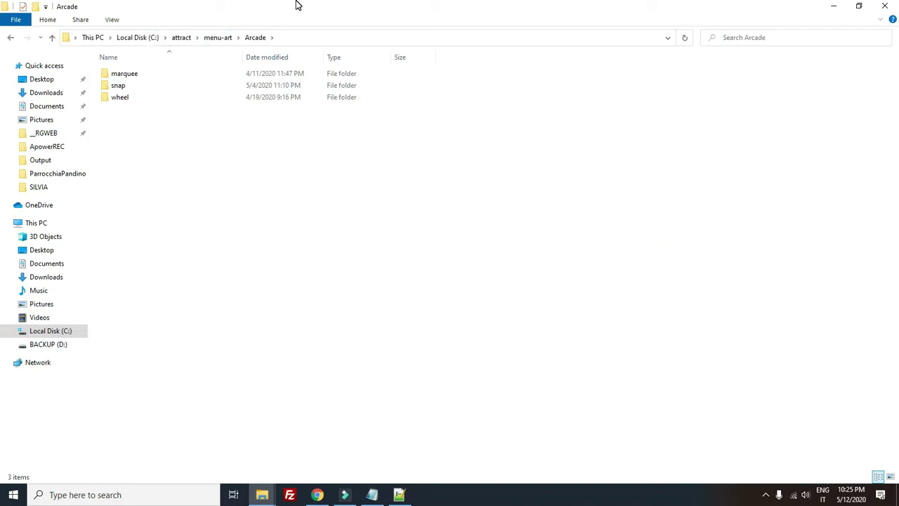
- Open Catver.ini from C:\Mame\ini in Notepad++, examine its game category entries and close the editor
click(147, 37)
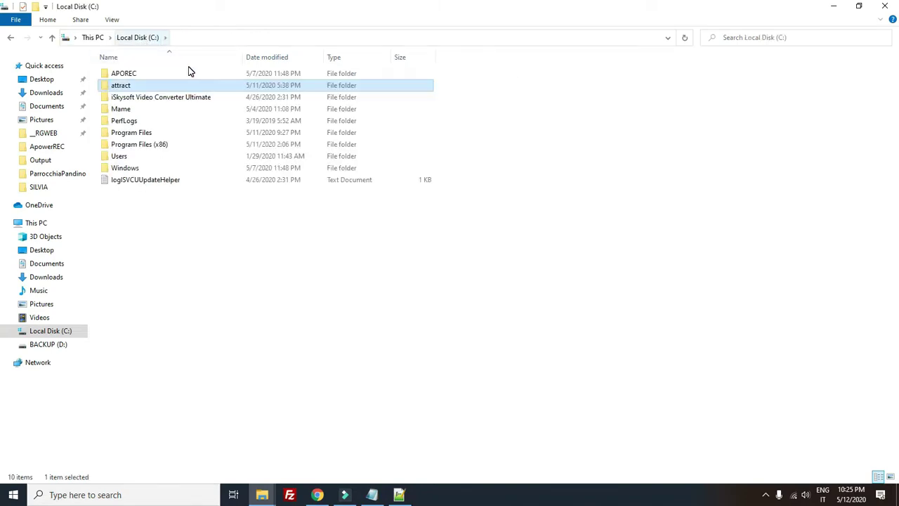
click(169, 110)
double_click(169, 109)
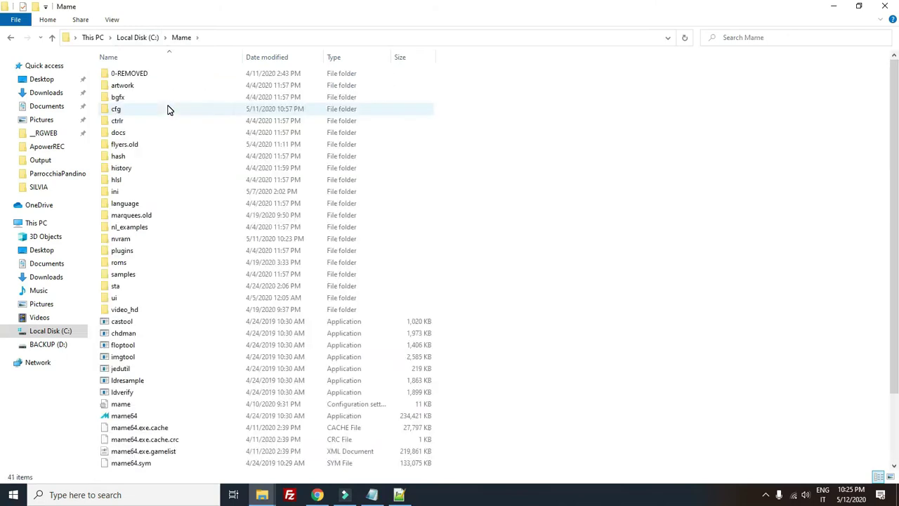
double_click(133, 193)
right_click(134, 99)
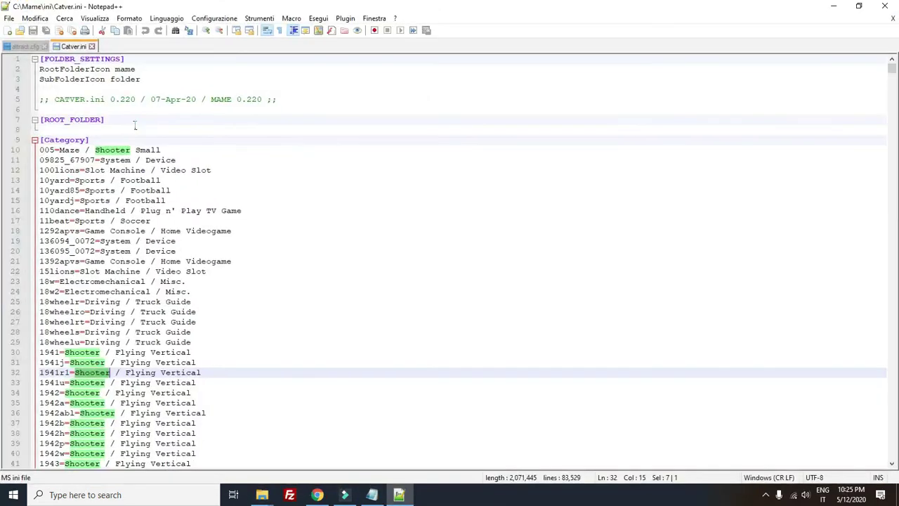
click(79, 362)
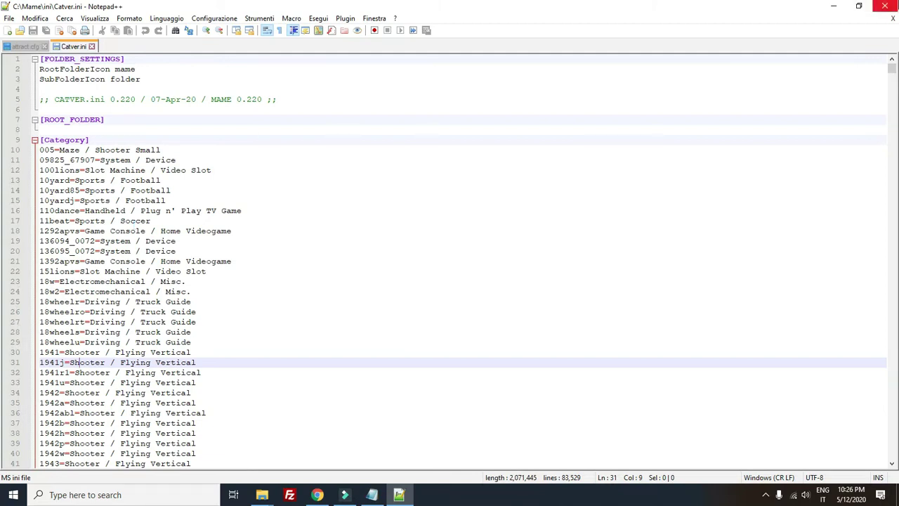
click(885, 6)
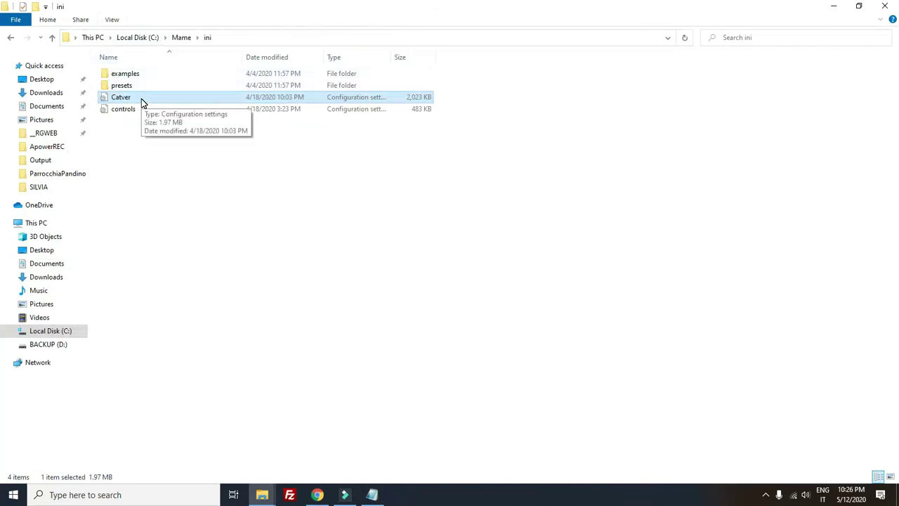
- Revisit the C:\attract\menu-art\Arcade artwork folder and return to the main attract folder
click(126, 37)
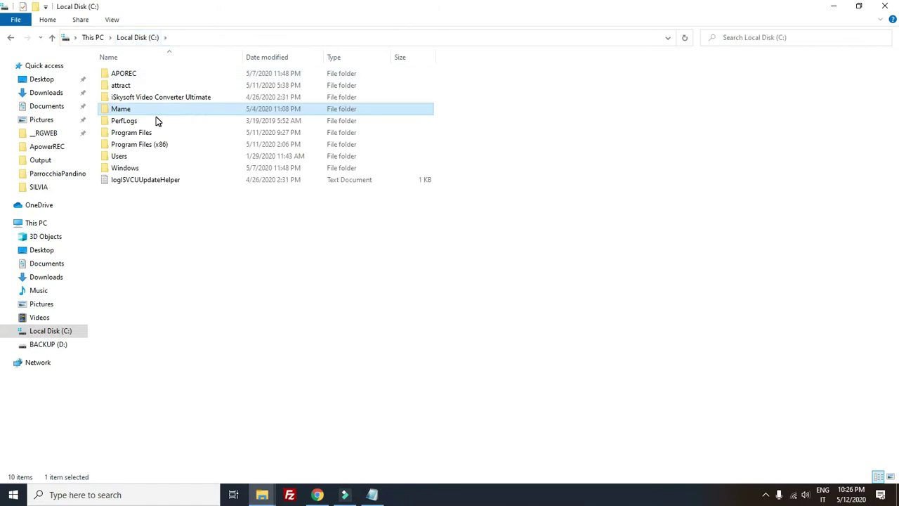
double_click(141, 84)
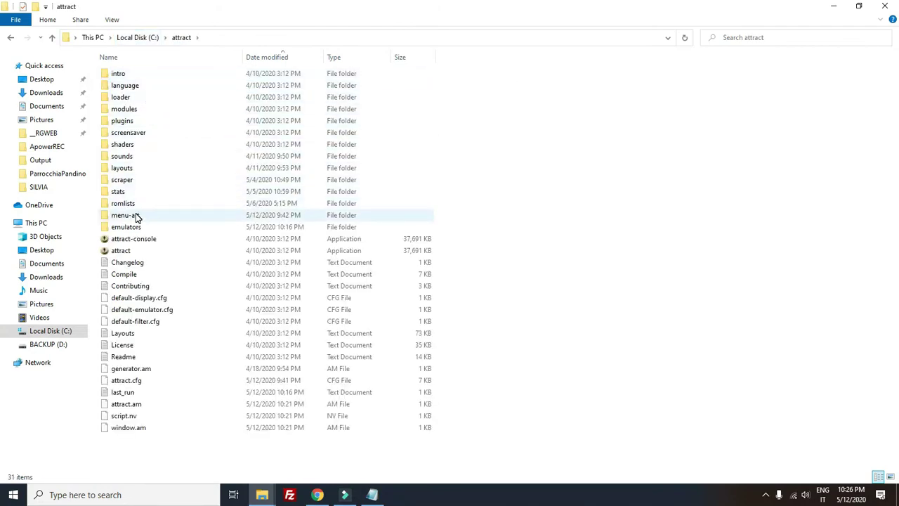
double_click(137, 218)
double_click(146, 77)
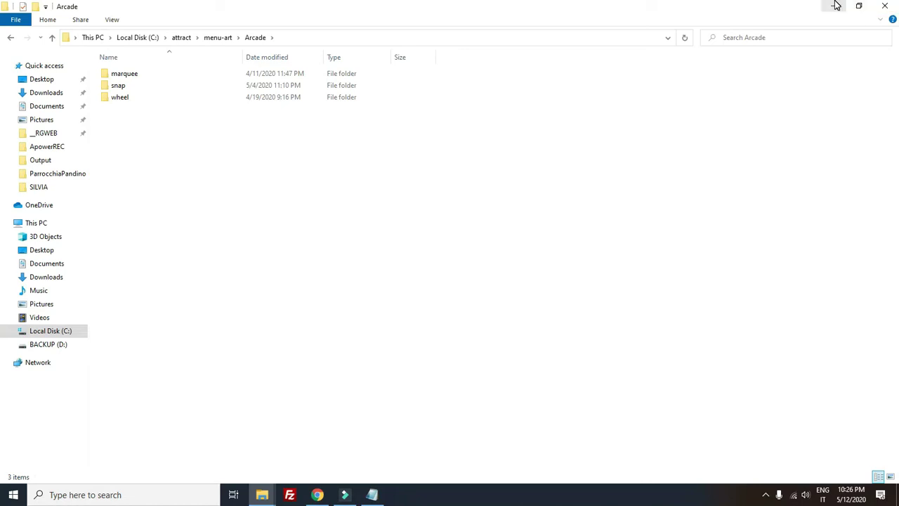
click(136, 38)
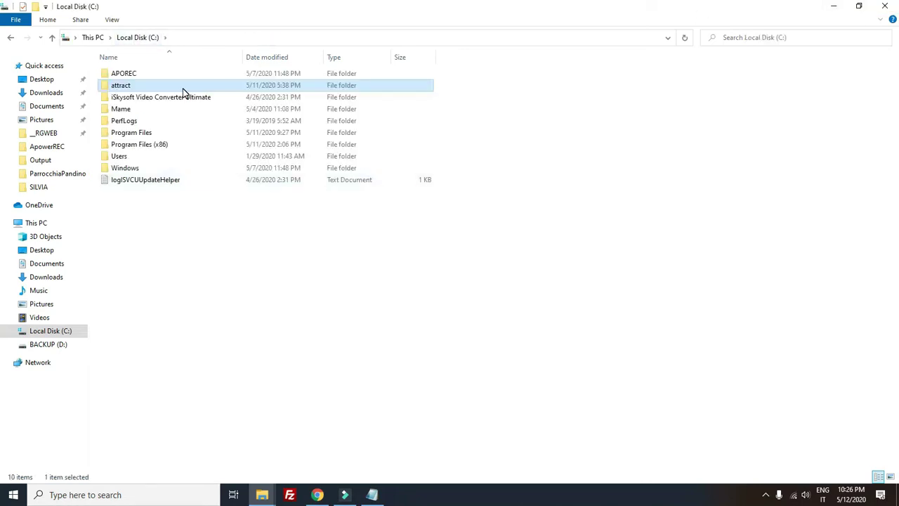
double_click(155, 87)
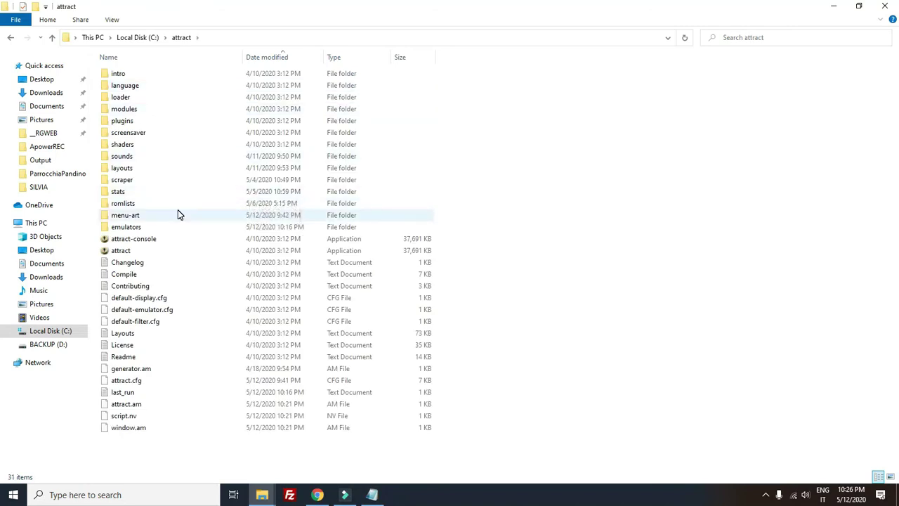
click(136, 382)
right_click(136, 383)
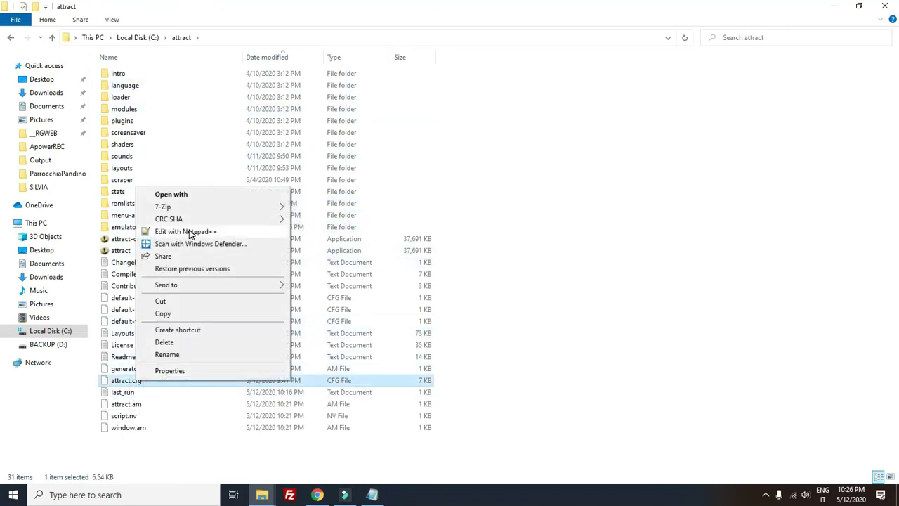
click(535, 351)
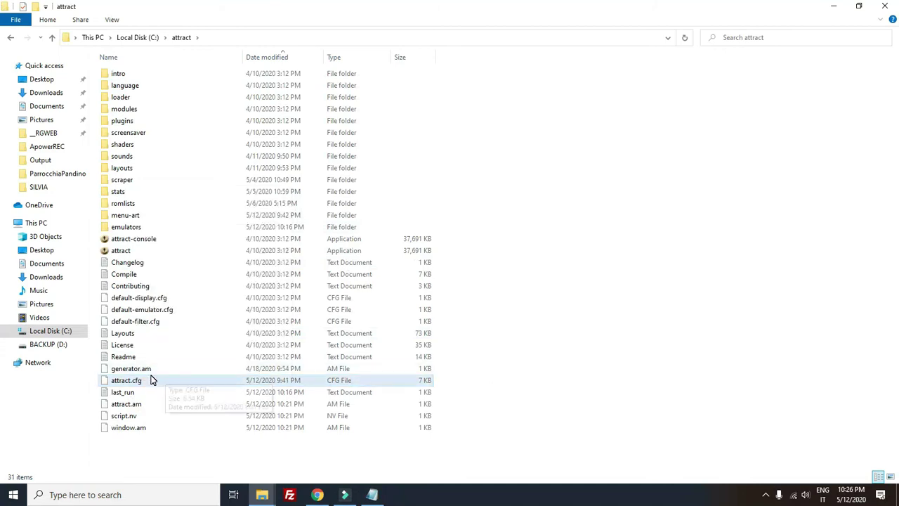
- Open attract.cfg in Notepad++ and go to the display mame section at the start of the file
click(144, 383)
right_click(144, 383)
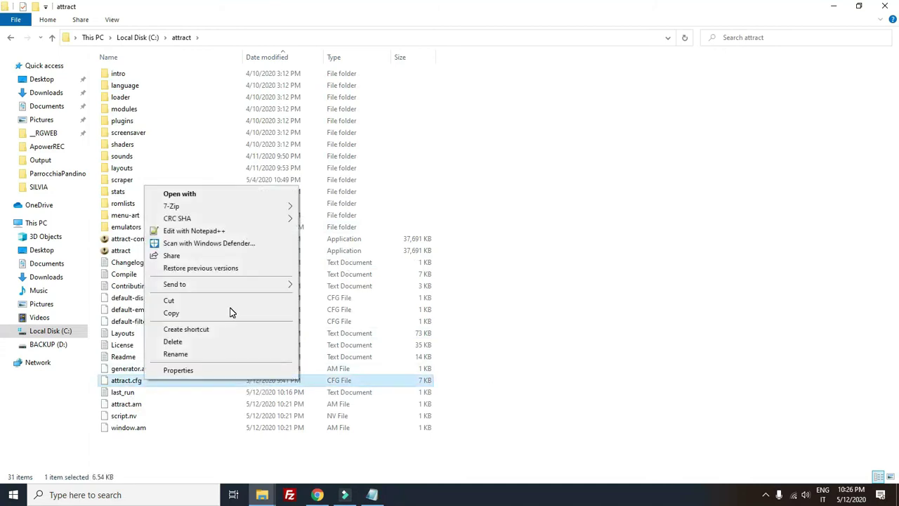
click(240, 233)
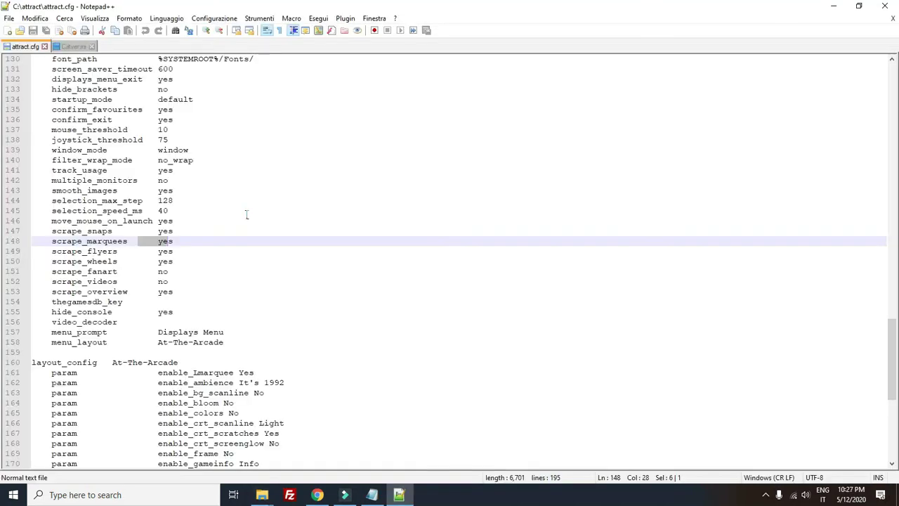
scroll(246, 215, up, 20)
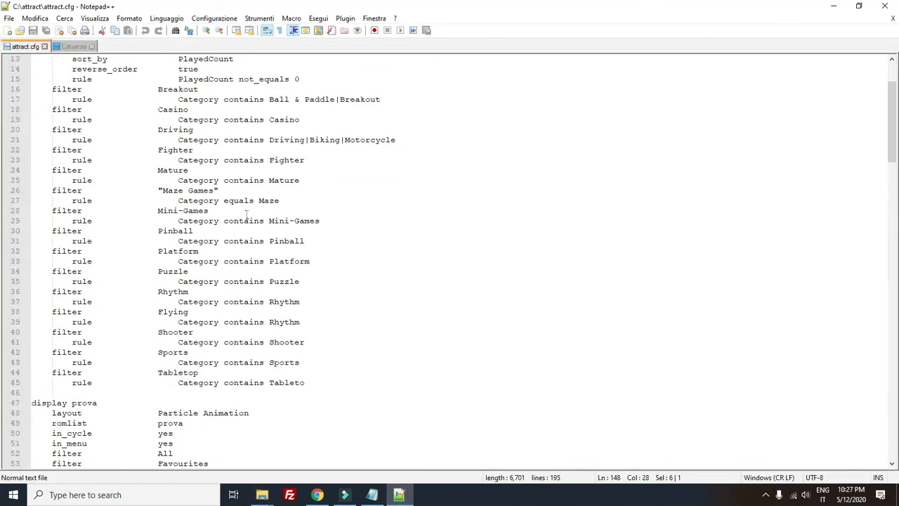
scroll(246, 214, up, 4)
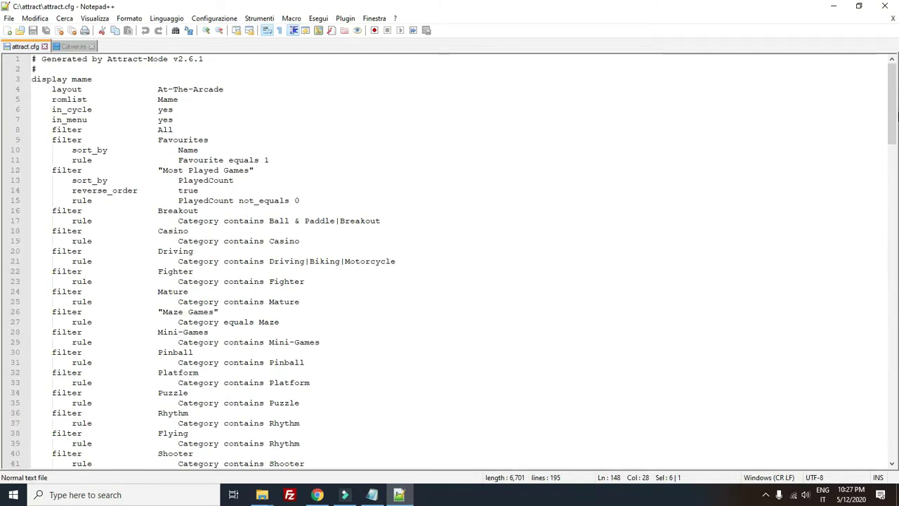
- Examine the layout and romlist entries of the display mame section in attract.cfg
click(236, 96)
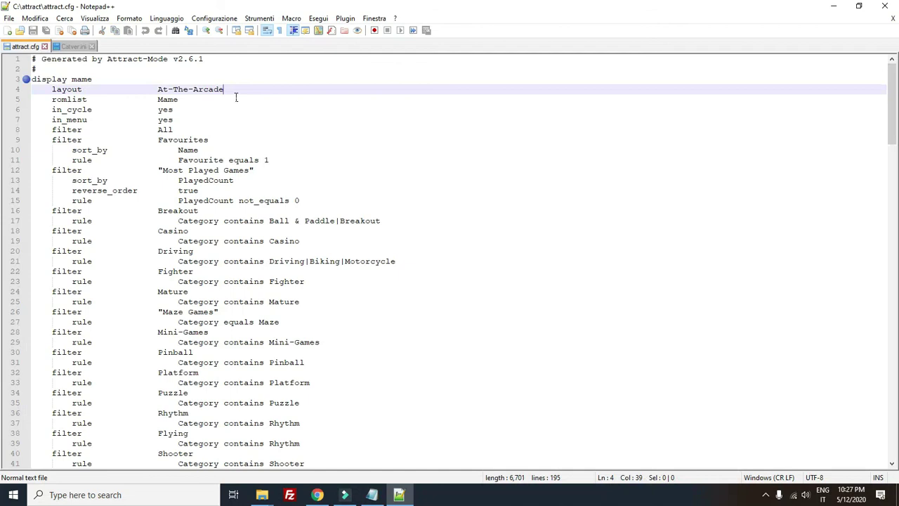
click(88, 101)
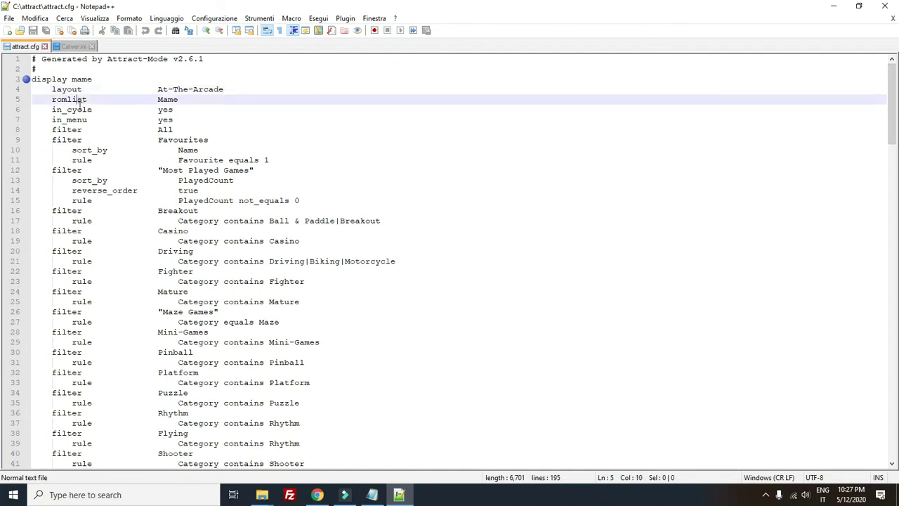
double_click(174, 99)
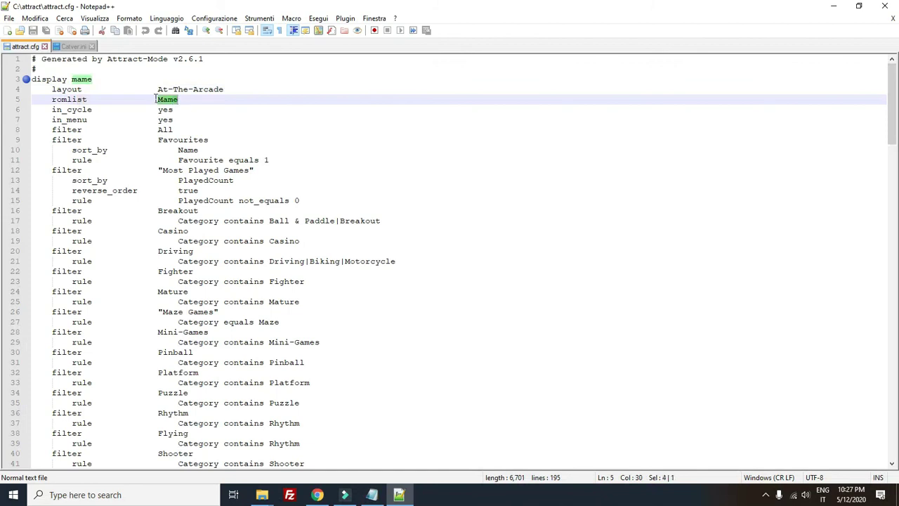
scroll(218, 154, down, 1)
scroll(83, 141, up, 1)
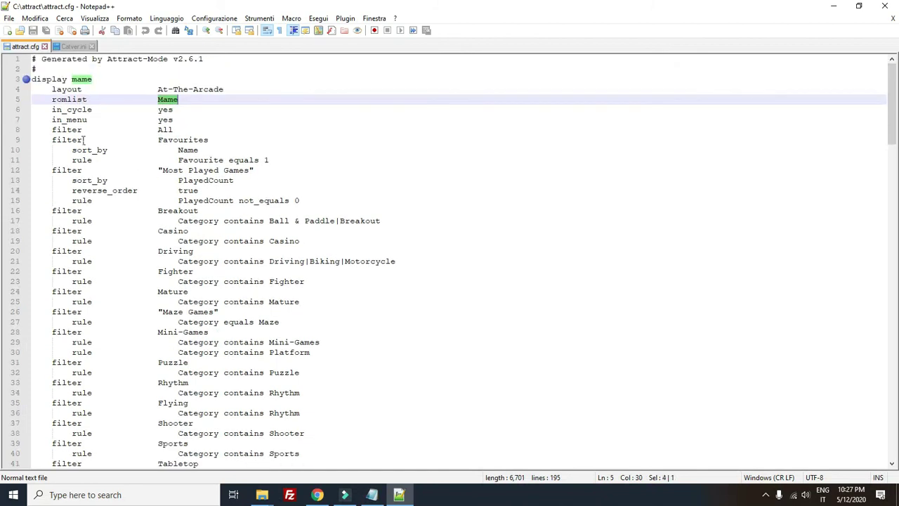
- Examine the display mame filter rules in attract.cfg, from All and Favourites through Most Played Games to Tabletop
drag(53, 132, 288, 167)
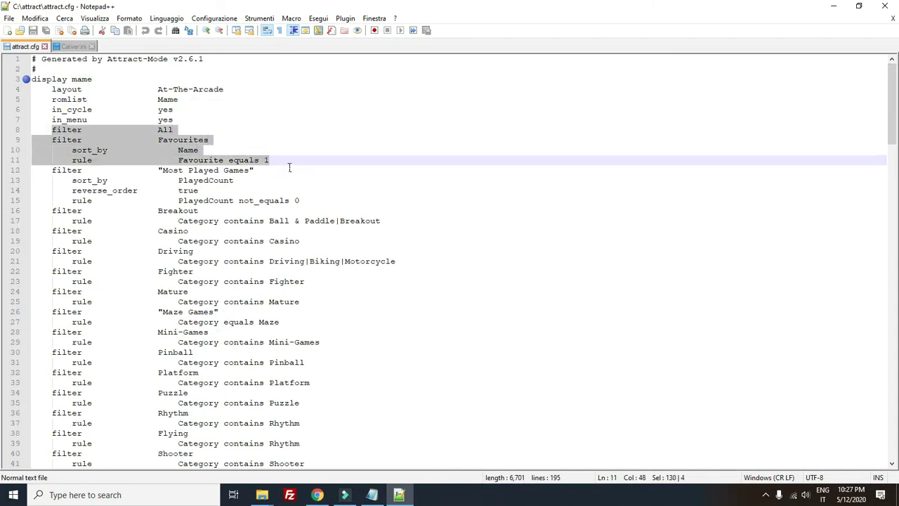
click(218, 191)
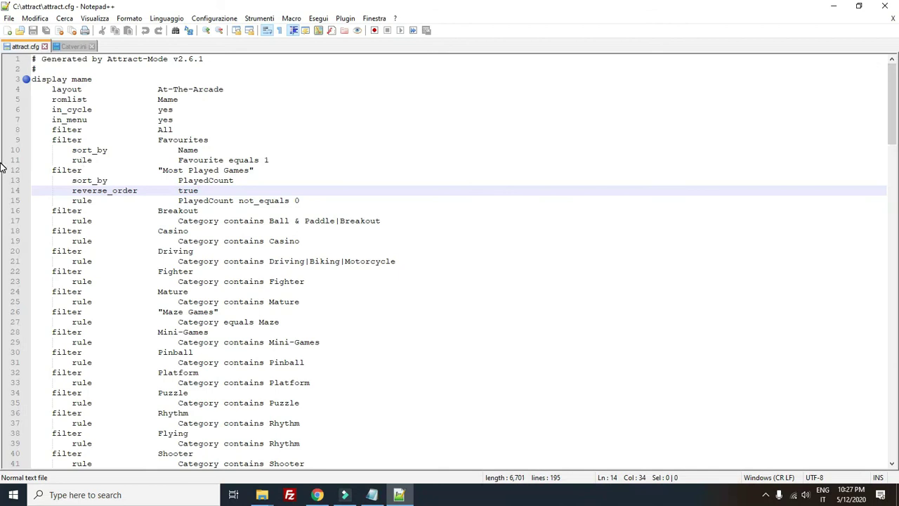
click(55, 173)
drag(100, 181, 290, 222)
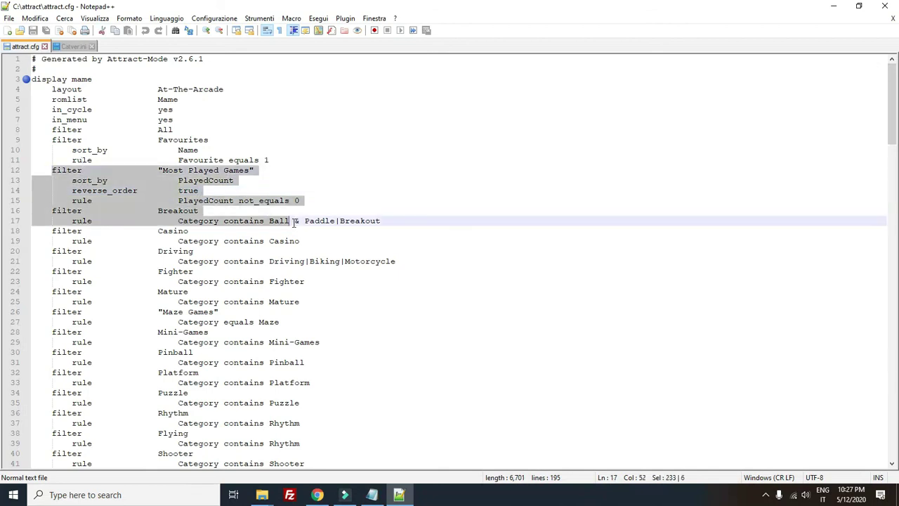
click(154, 184)
drag(57, 172, 321, 171)
scroll(401, 178, up, 9)
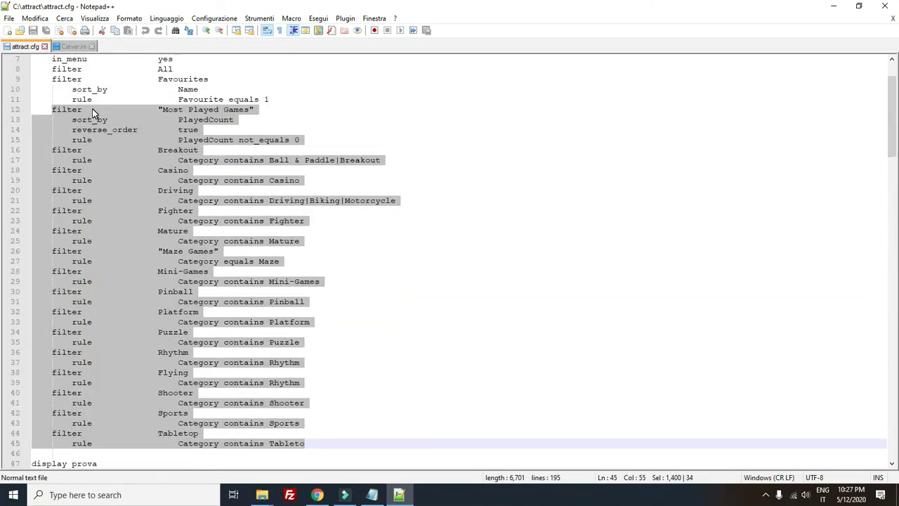
scroll(96, 124, up, 2)
scroll(145, 169, down, 4)
scroll(144, 168, up, 3)
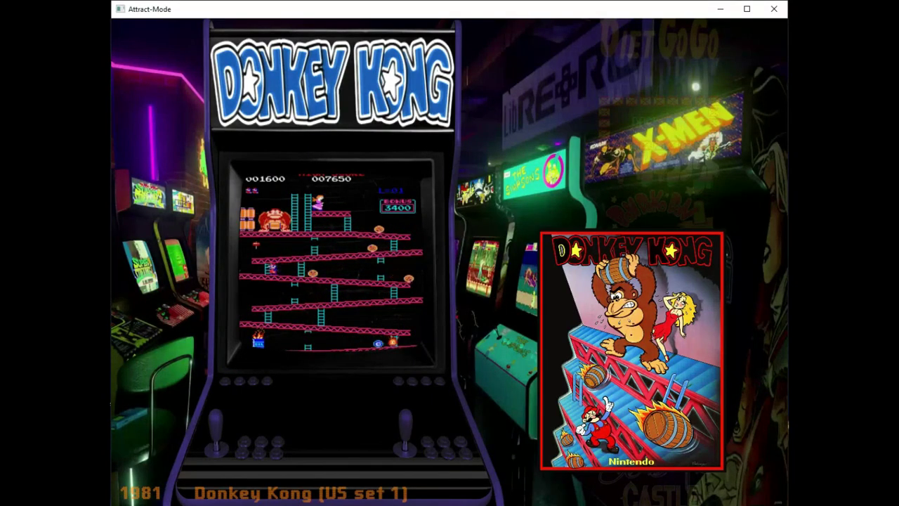
- Switch to Attract-Mode, open its Filters list and browse the game categories up to Favourites
key(f)
key(Up)
key(Up)
key(Up)
key(Up)
key(Up)
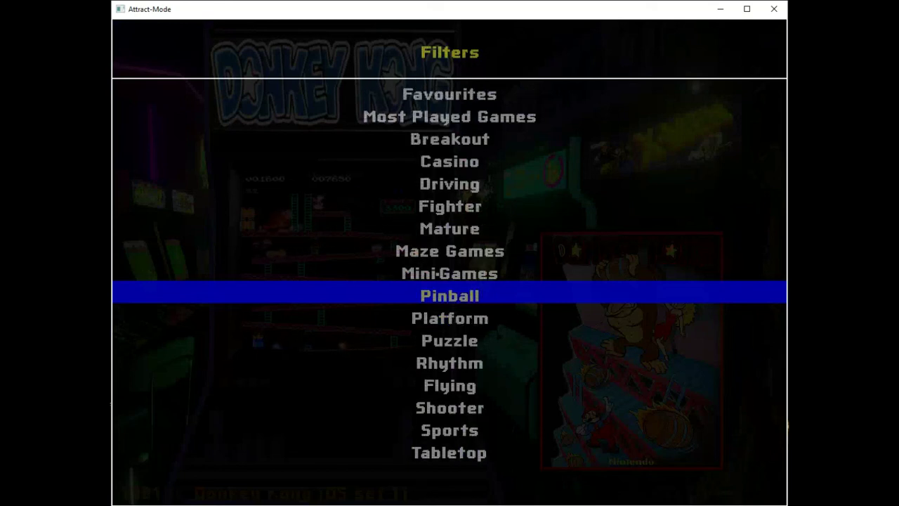
key(Down)
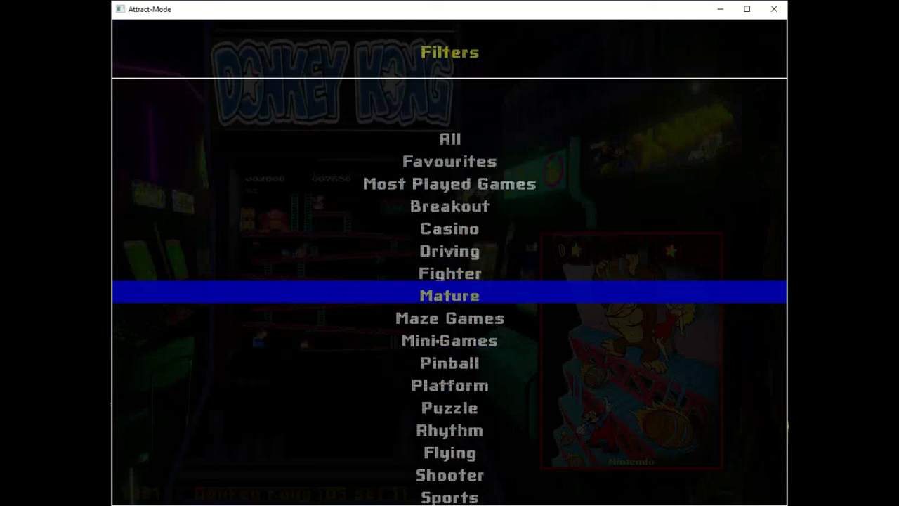
key(Up)
key(Up)
key(Up)
key(Up)
key(Up)
key(Up)
key(Up)
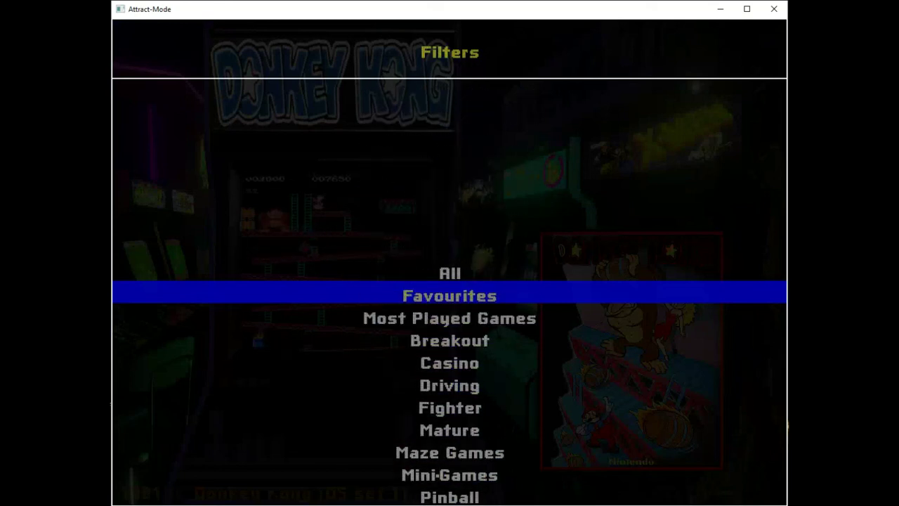